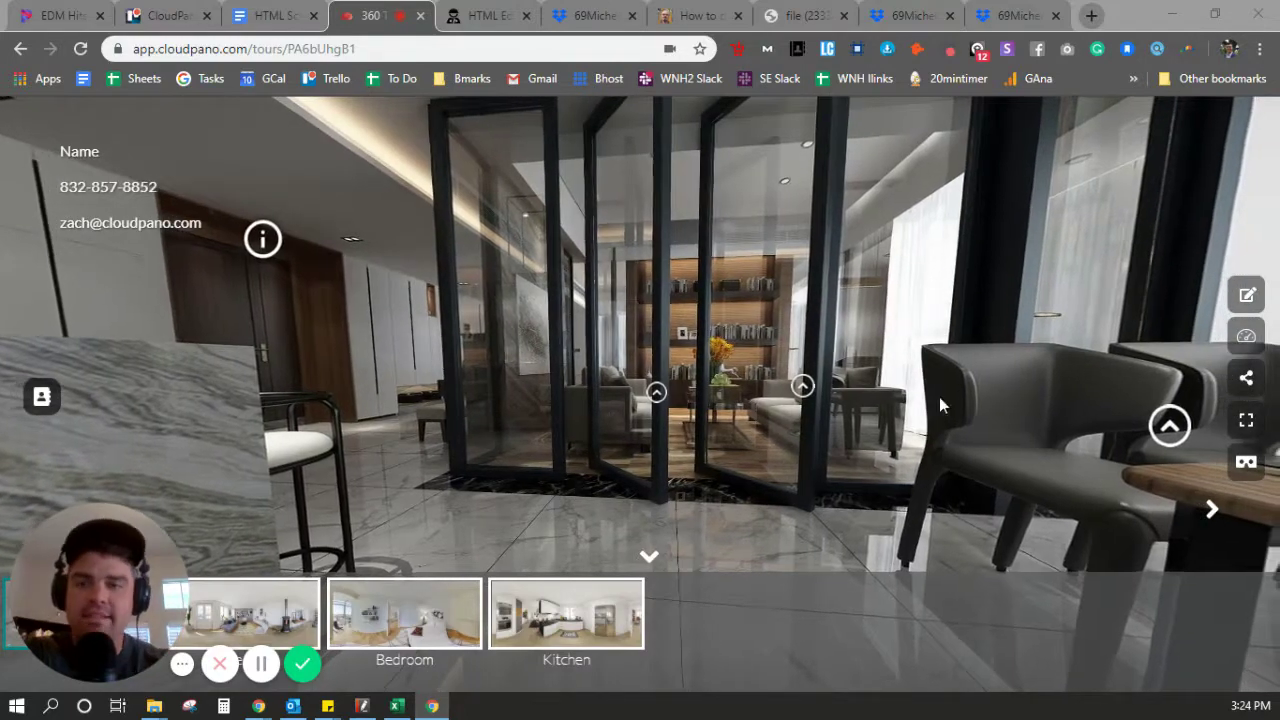
Look around the panorama, view and close the infospot's photo popup, then switch to Dropbox
{"action": "left_click_drag", "start_coordinate": [530, 322], "coordinate": [977, 326]}
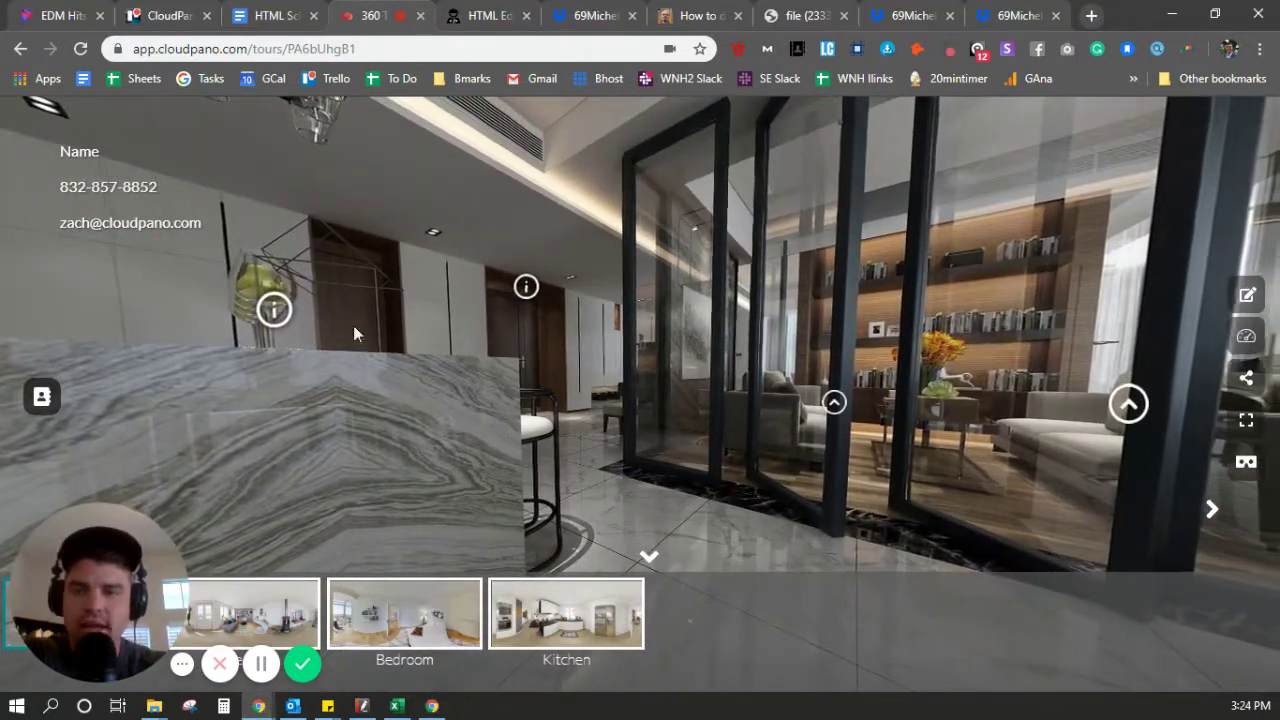
{"action": "left_click", "coordinate": [268, 310]}
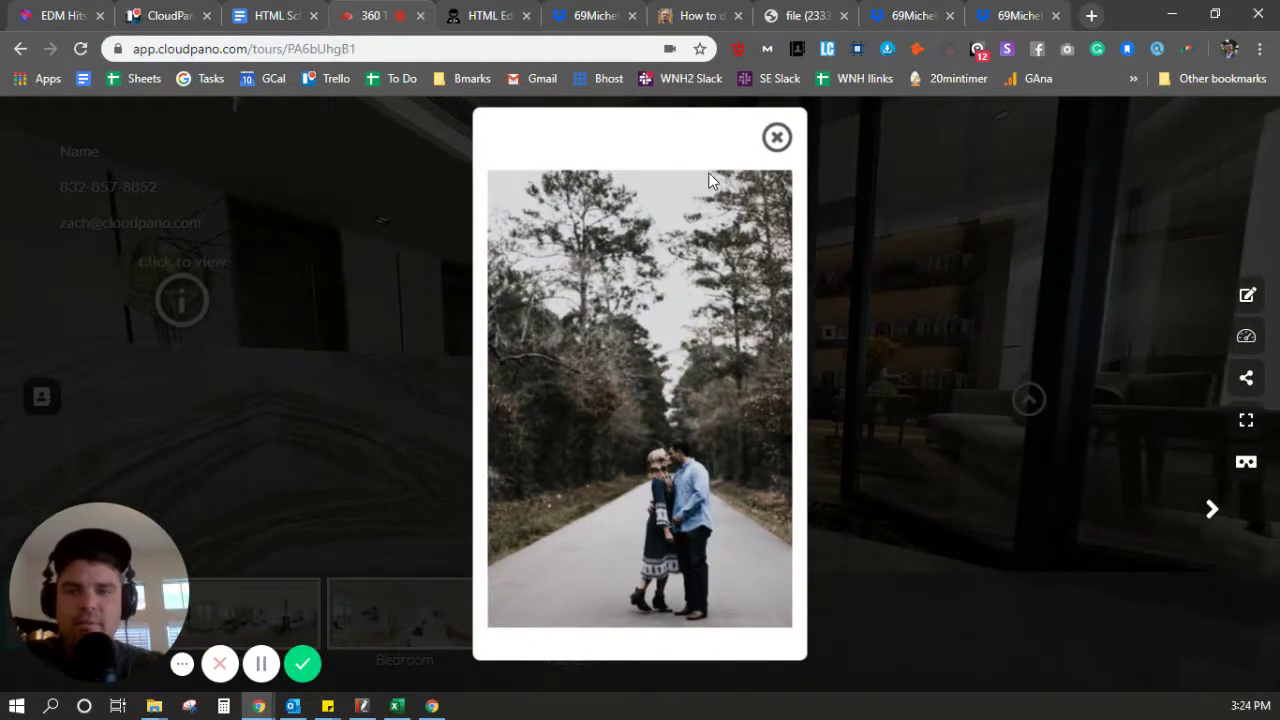
{"action": "left_click", "coordinate": [776, 140]}
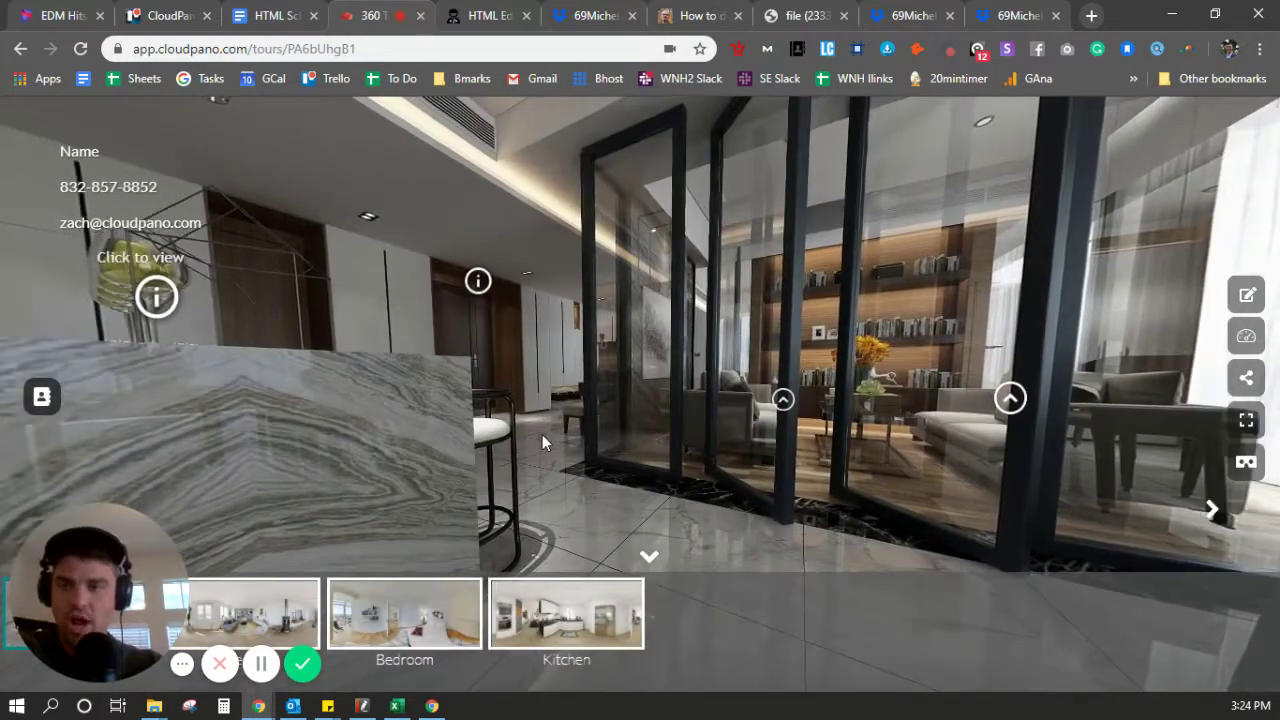
{"action": "left_click_drag", "start_coordinate": [542, 434], "coordinate": [684, 426]}
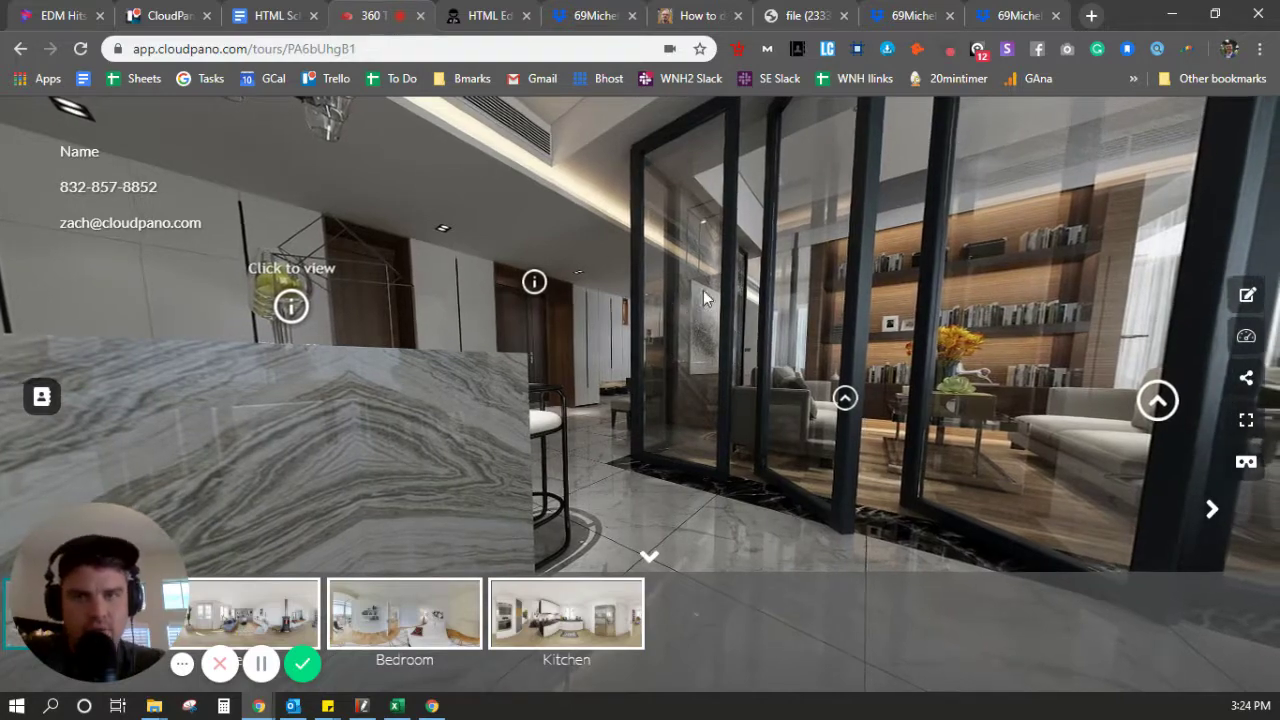
{"action": "left_click", "coordinate": [596, 16]}
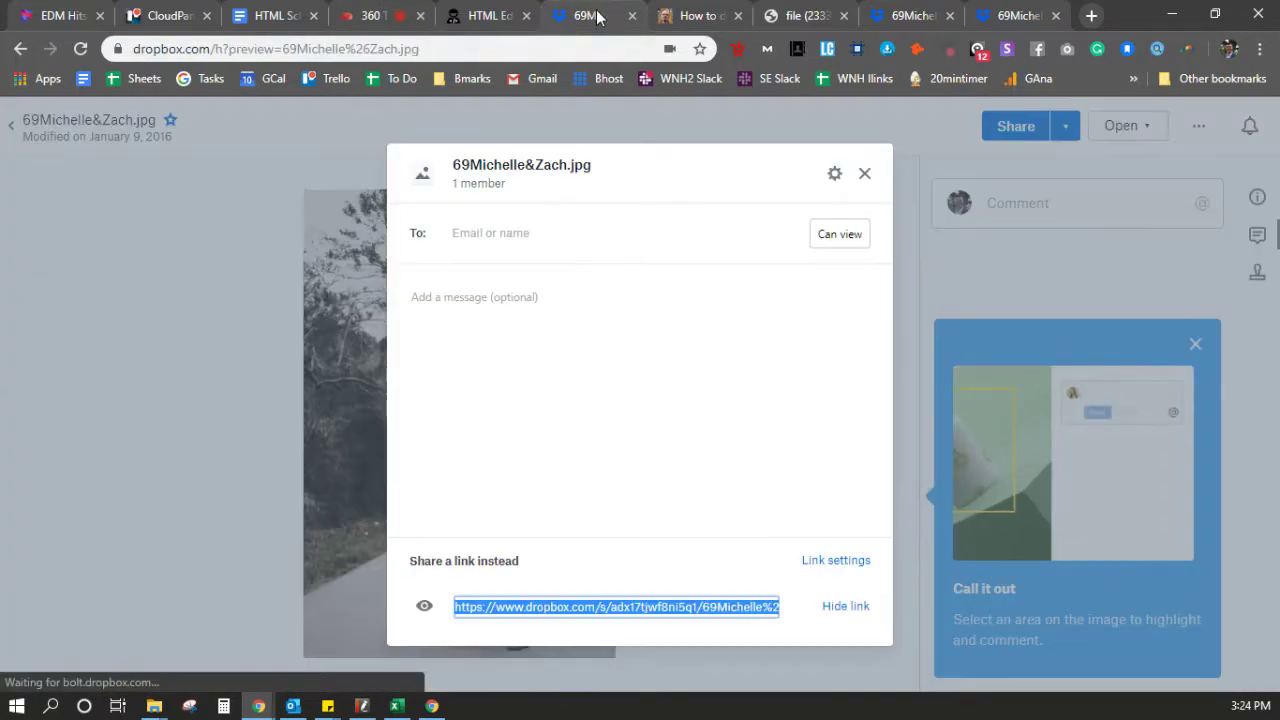
Copy 69Michelle&Zach.jpg's public share link and start a new incognito browser window
{"action": "left_click", "coordinate": [866, 175]}
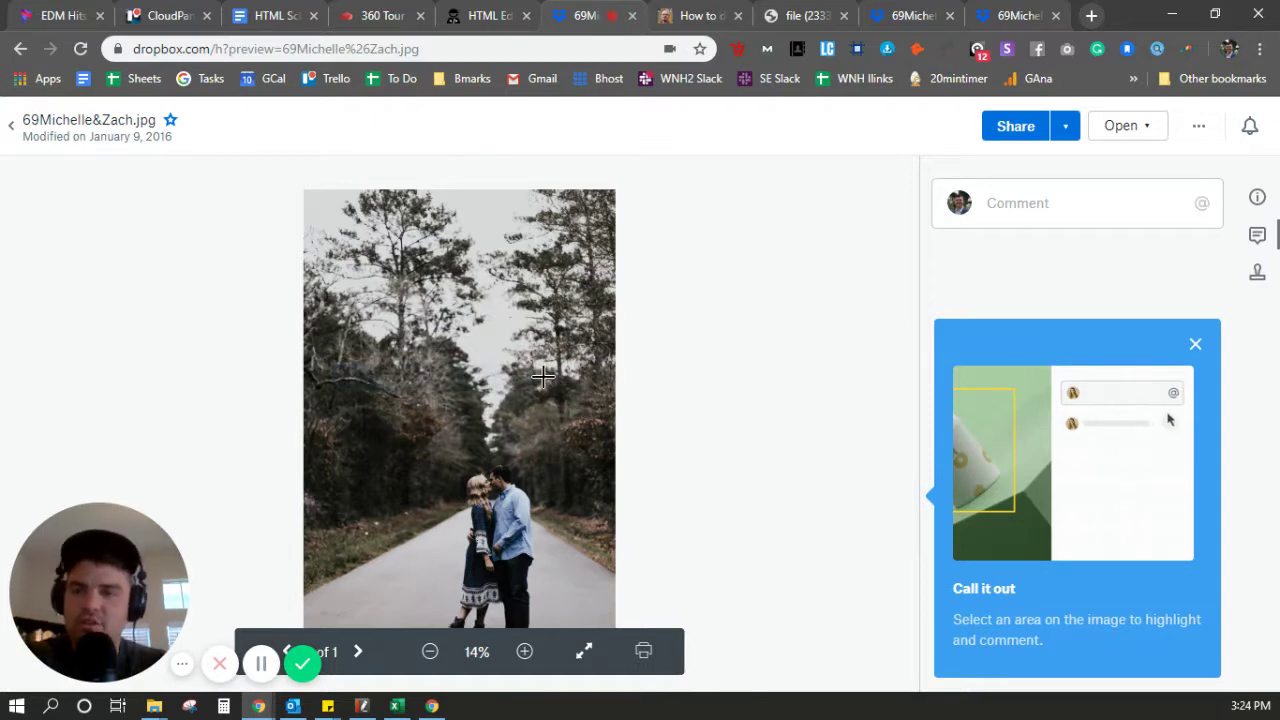
{"action": "left_click", "coordinate": [1010, 125]}
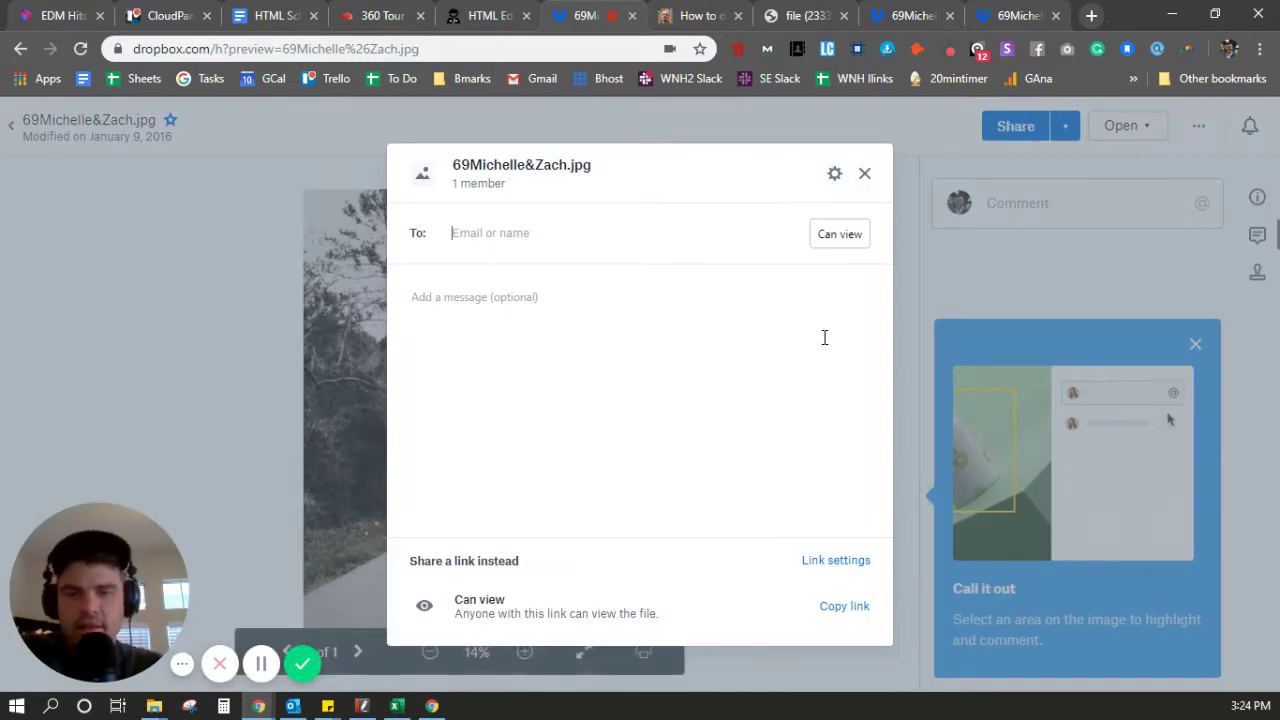
{"action": "left_click", "coordinate": [838, 615]}
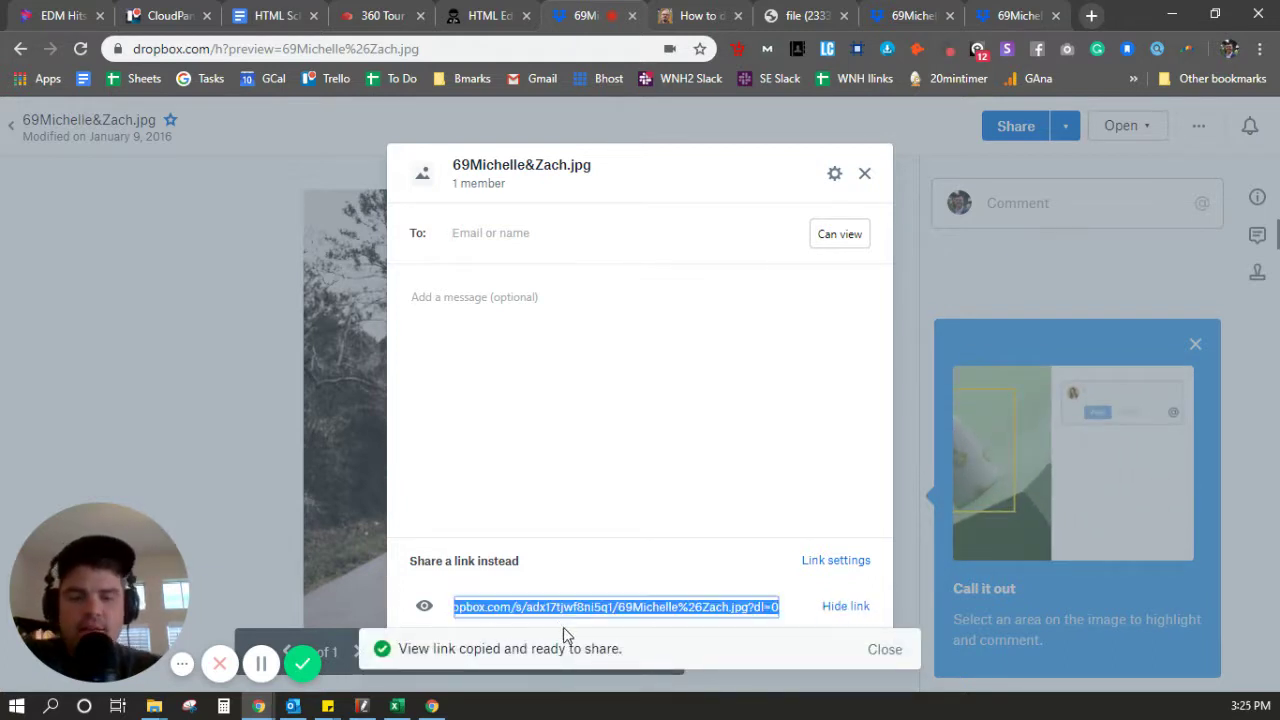
{"action": "left_click", "coordinate": [1260, 48]}
{"action": "left_click", "coordinate": [1097, 121]}
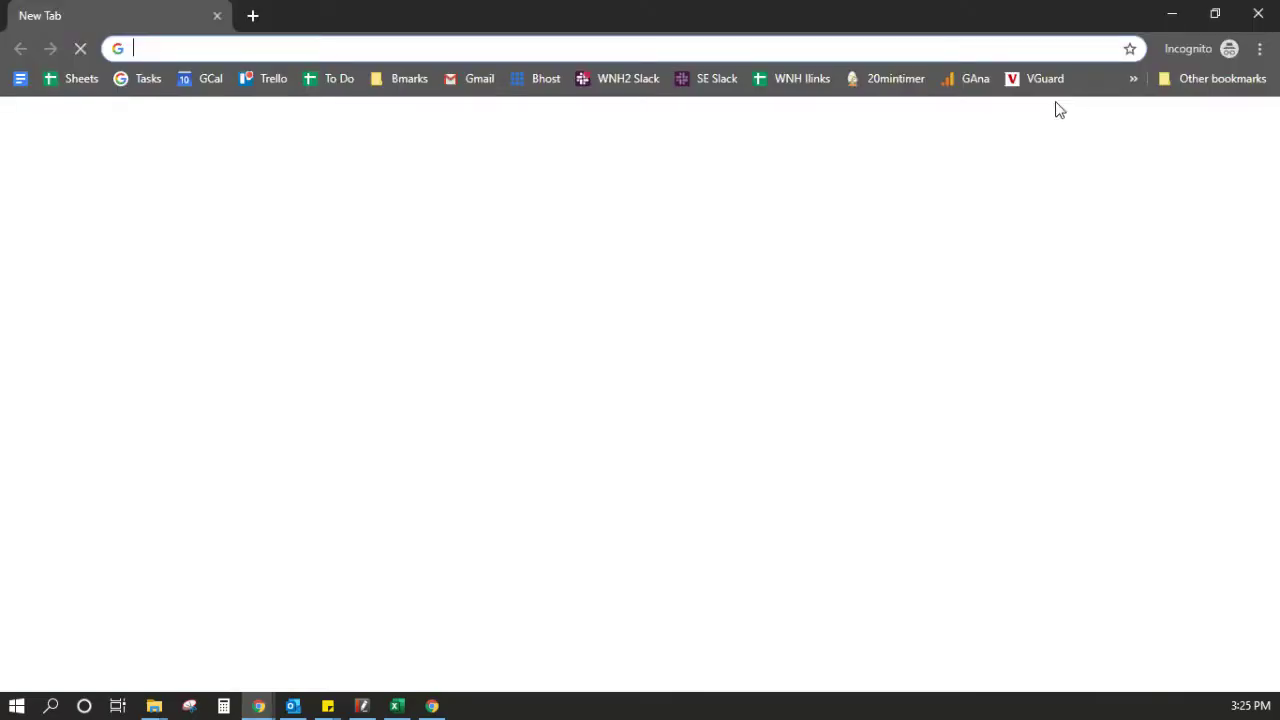
Load the pasted Dropbox share link in incognito and dismiss the sign-up prompt
{"action": "key", "text": "ctrl+v"}
{"action": "key", "text": "Return"}
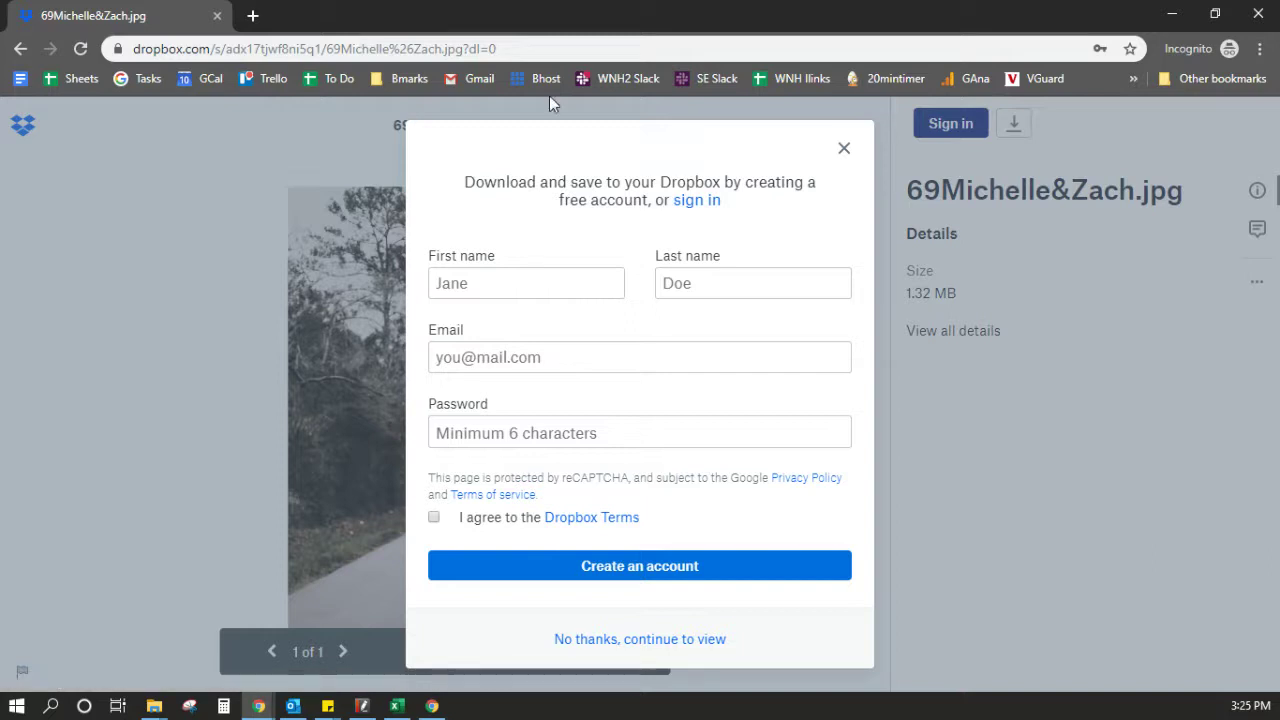
{"action": "left_click", "coordinate": [843, 150]}
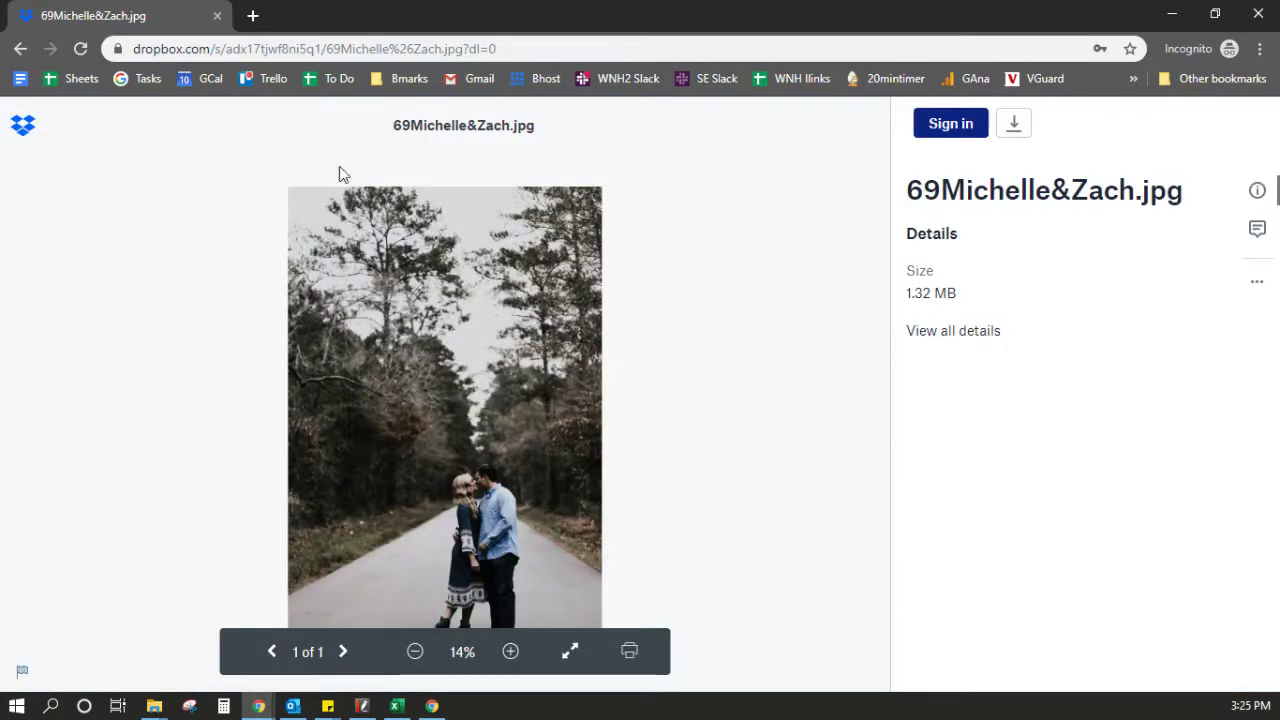
Inspect the full share-link address, then shrink the incognito window
{"action": "left_click_drag", "start_coordinate": [154, 48], "coordinate": [505, 46]}
{"action": "left_click", "coordinate": [502, 46]}
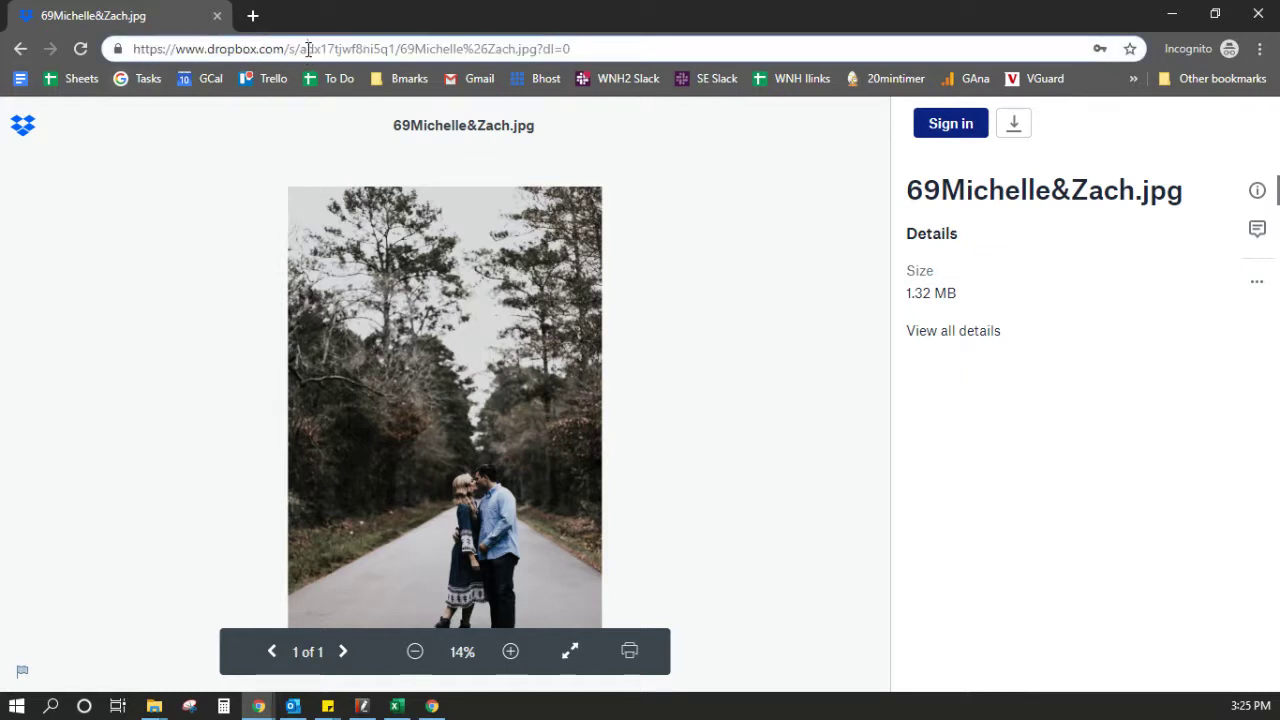
{"action": "left_click_drag", "start_coordinate": [627, 46], "coordinate": [117, 58]}
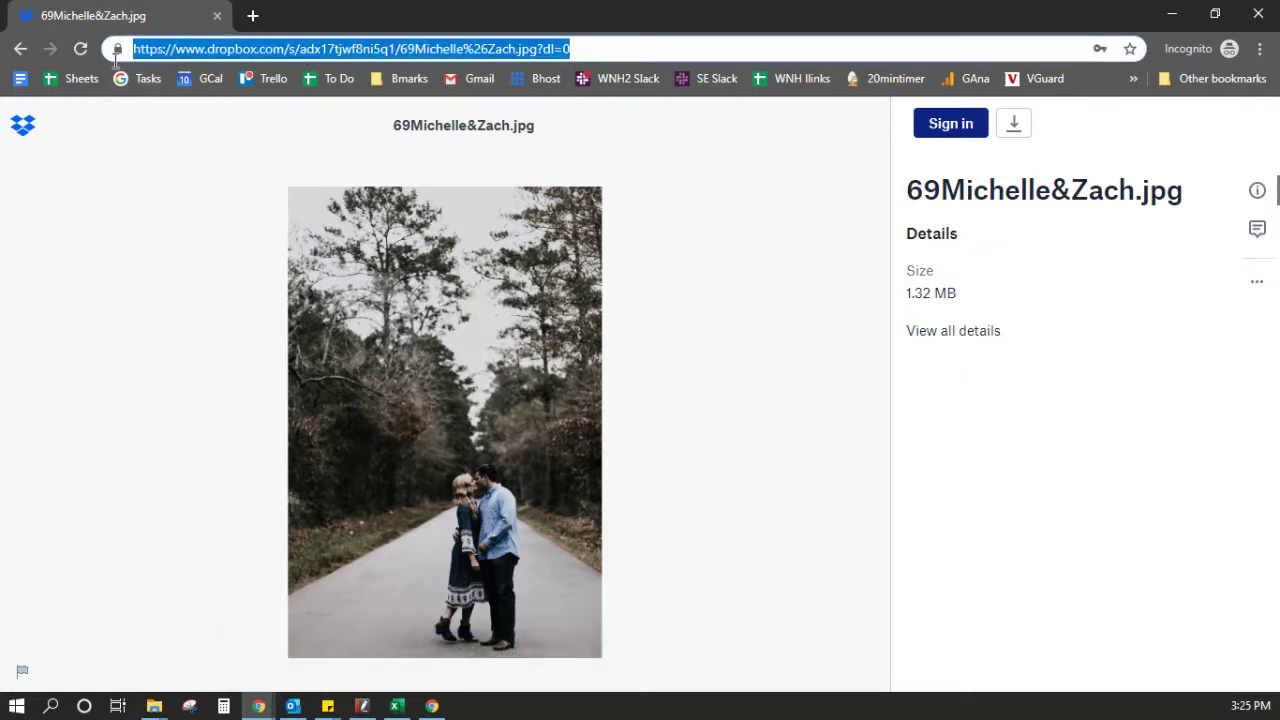
{"action": "left_click", "coordinate": [599, 47]}
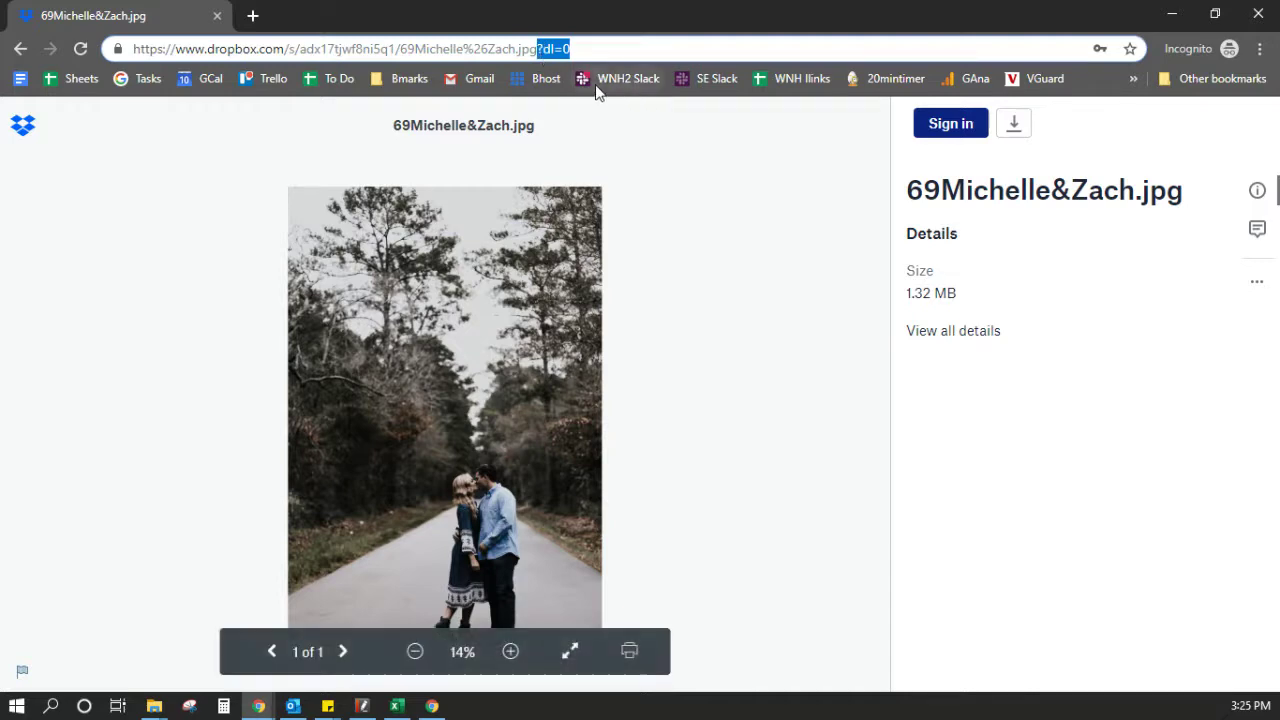
{"action": "left_click_drag", "start_coordinate": [595, 24], "coordinate": [608, 301]}
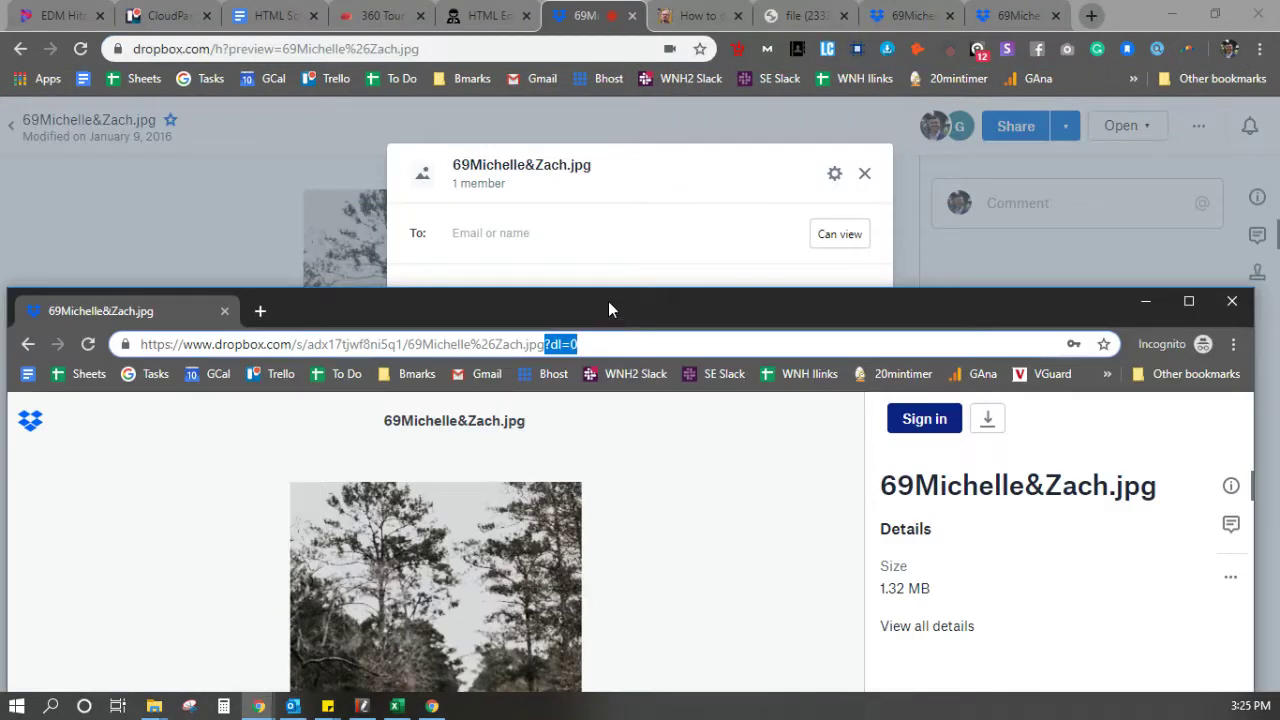
Find the ?raw=1 suffix in the article on direct Dropbox image links
{"action": "left_click", "coordinate": [683, 15]}
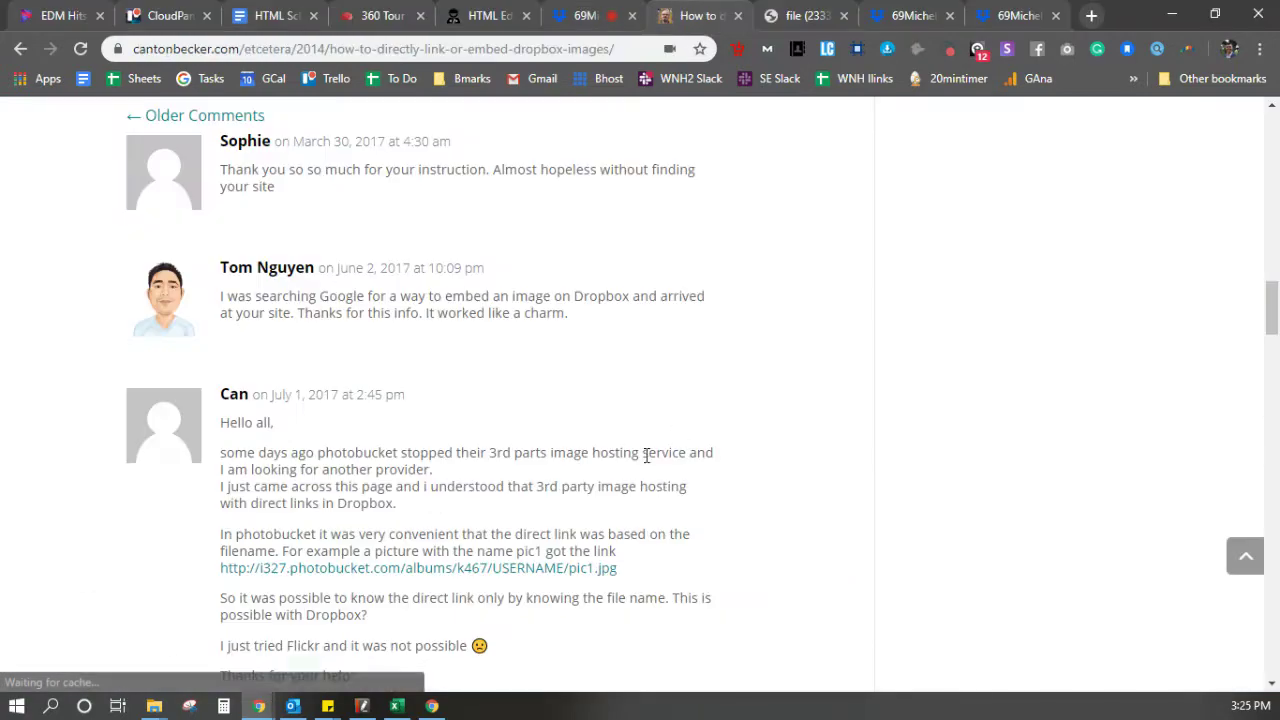
{"action": "scroll", "coordinate": [560, 449], "scroll_direction": "up", "scroll_amount": 10}
{"action": "scroll", "coordinate": [560, 449], "scroll_direction": "up", "scroll_amount": 5}
{"action": "scroll", "coordinate": [566, 434], "scroll_direction": "down", "scroll_amount": 4}
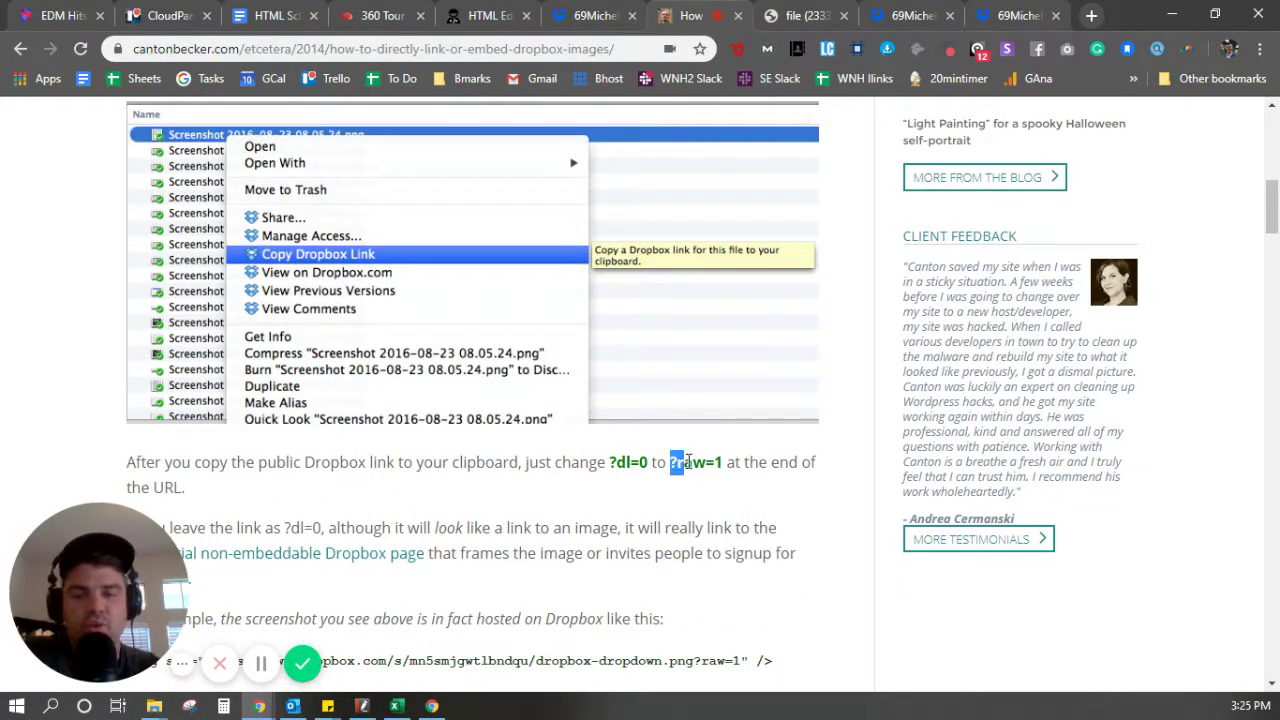
{"action": "left_click_drag", "start_coordinate": [688, 462], "coordinate": [712, 464]}
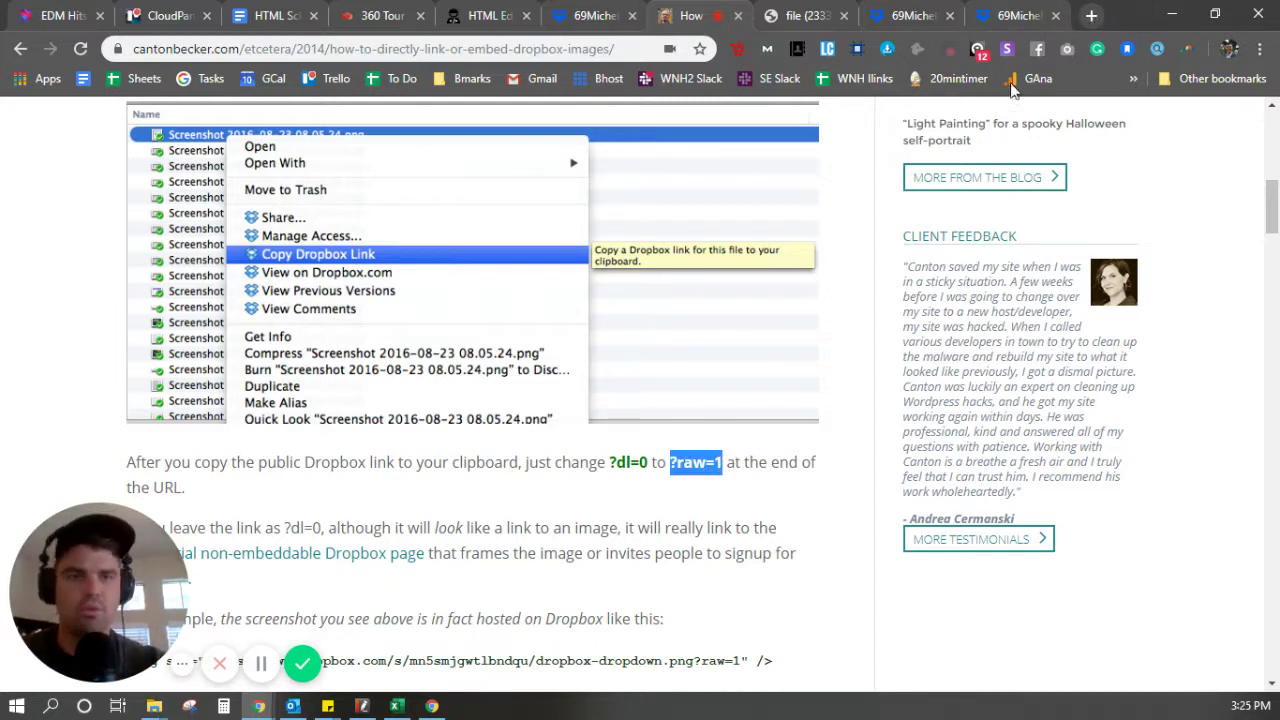
Replace ?dl=0 with ?raw=1 in the photo's Dropbox link and load it
{"action": "left_click", "coordinate": [1012, 15]}
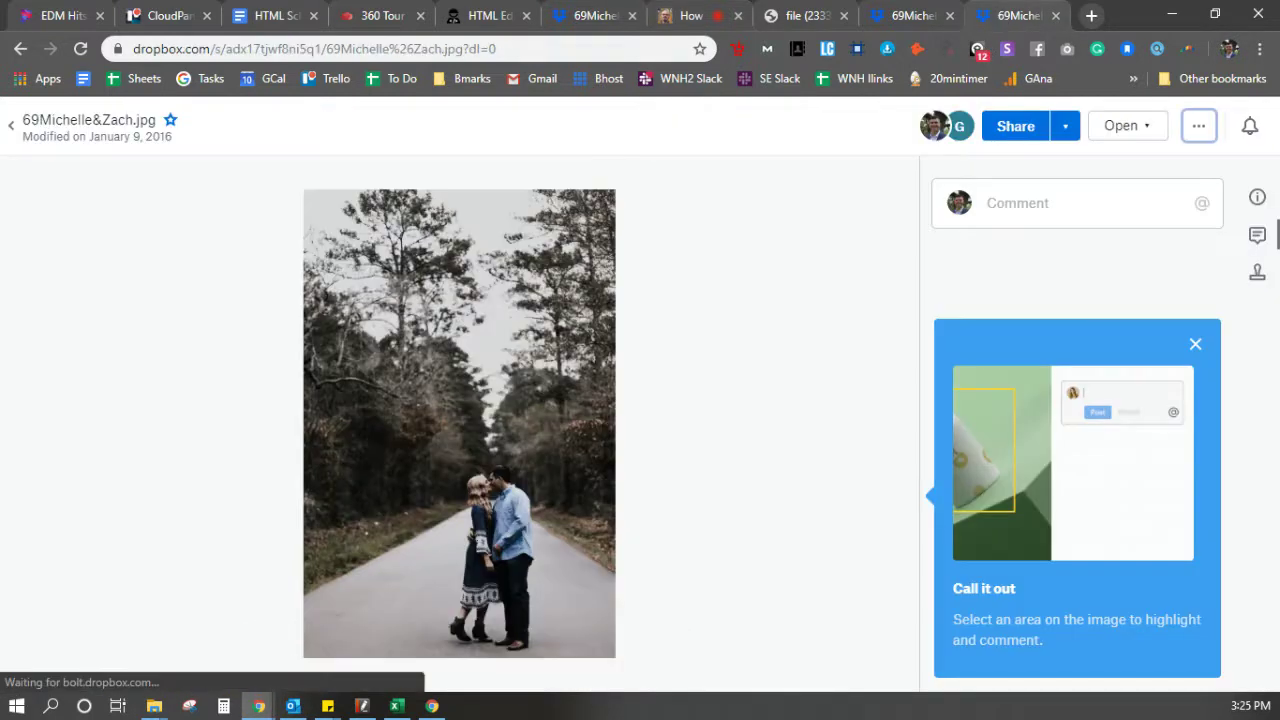
{"action": "left_click_drag", "start_coordinate": [517, 49], "coordinate": [469, 49]}
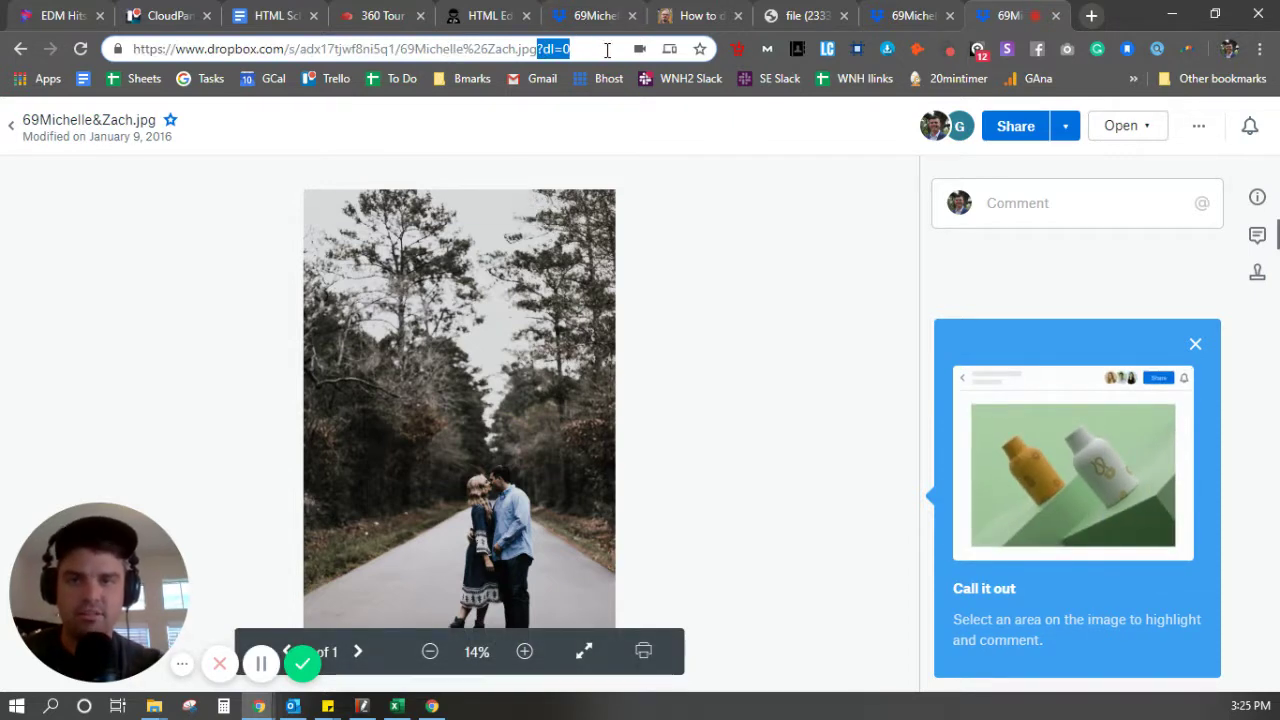
{"action": "key", "text": "BackSpace"}
{"action": "type", "text": "?raw=1"}
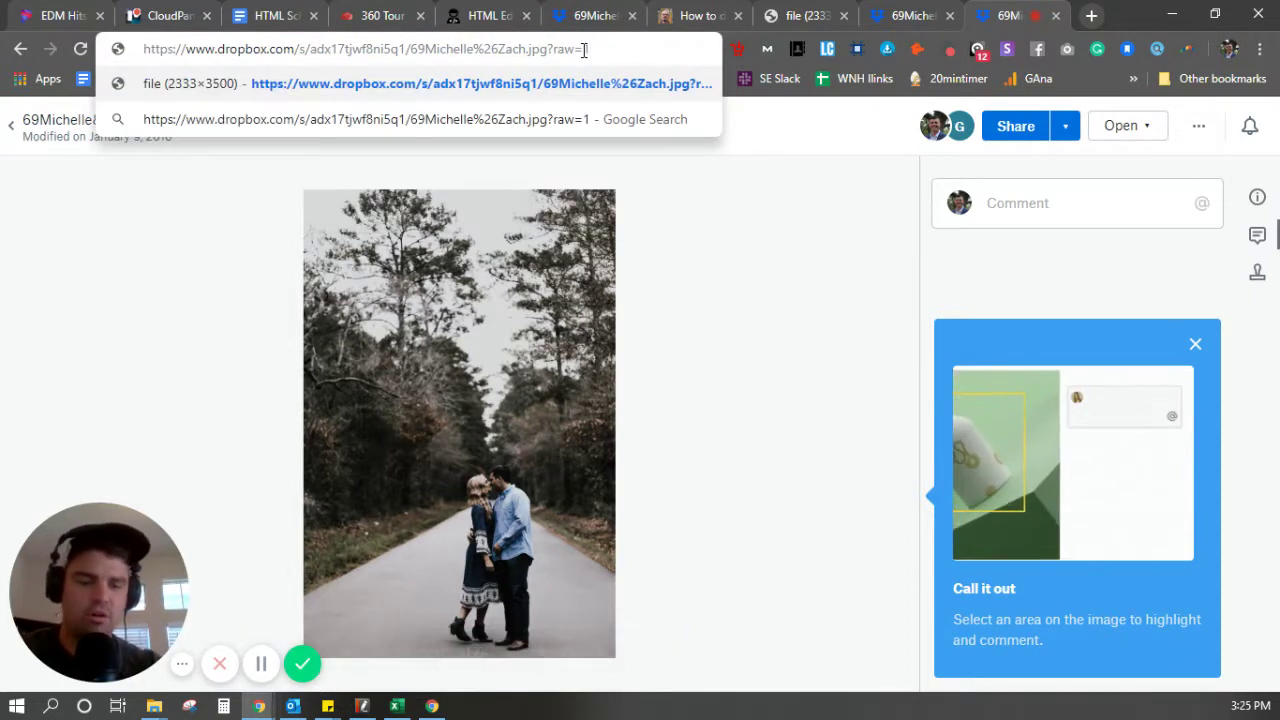
{"action": "key", "text": "Return"}
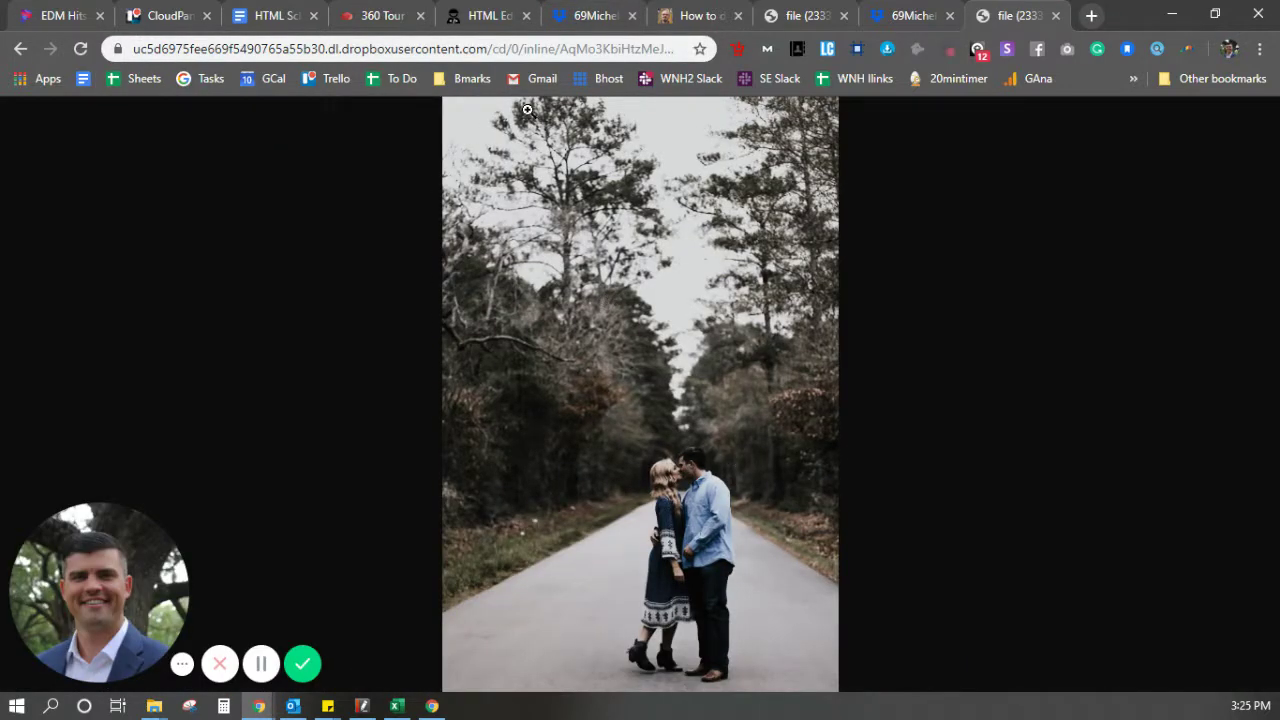
Select and copy the photo's direct dropboxusercontent.com address, then return to the 360 tour
{"action": "left_click", "coordinate": [500, 52]}
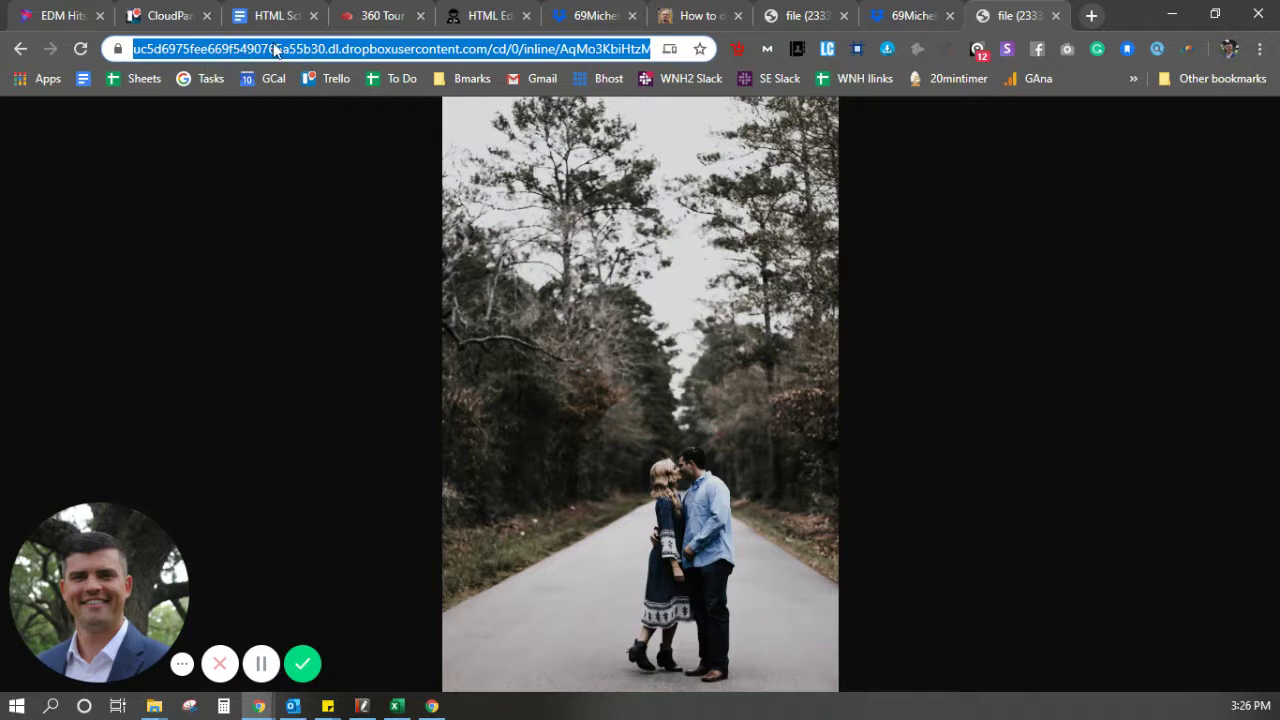
{"action": "left_click", "coordinate": [440, 52]}
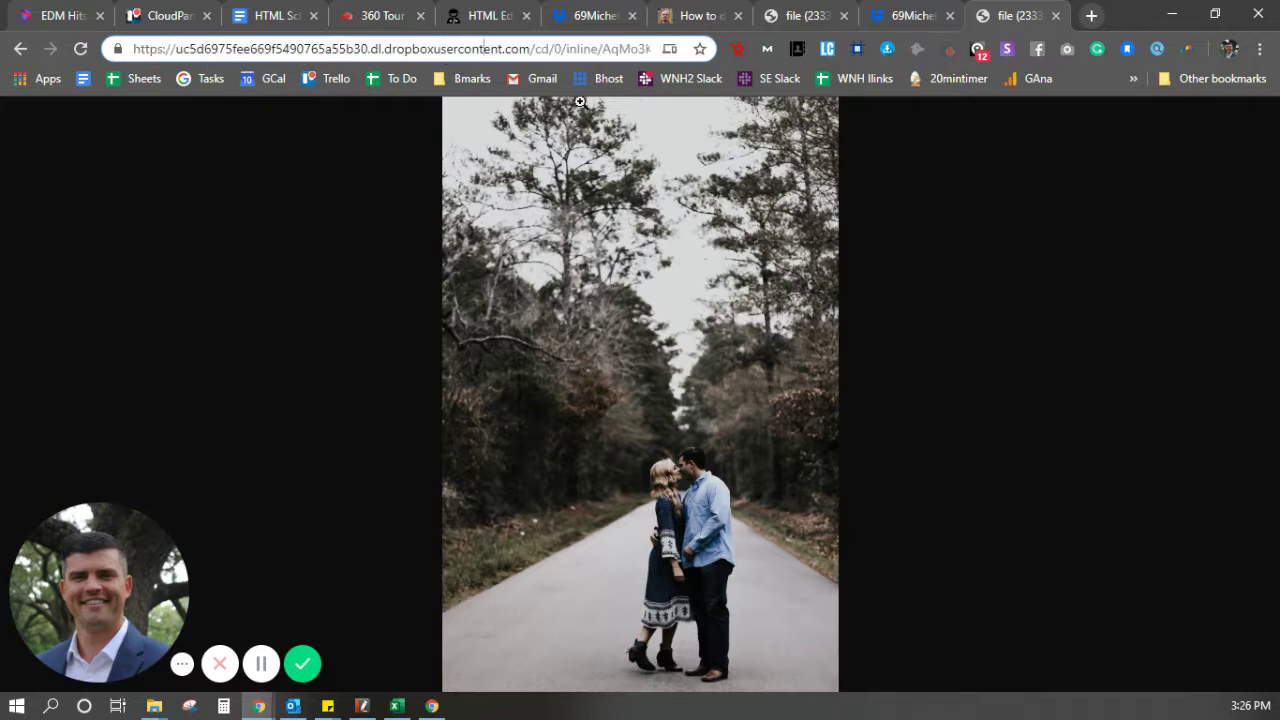
{"action": "double_click", "coordinate": [399, 47]}
{"action": "key", "text": "ctrl+a"}
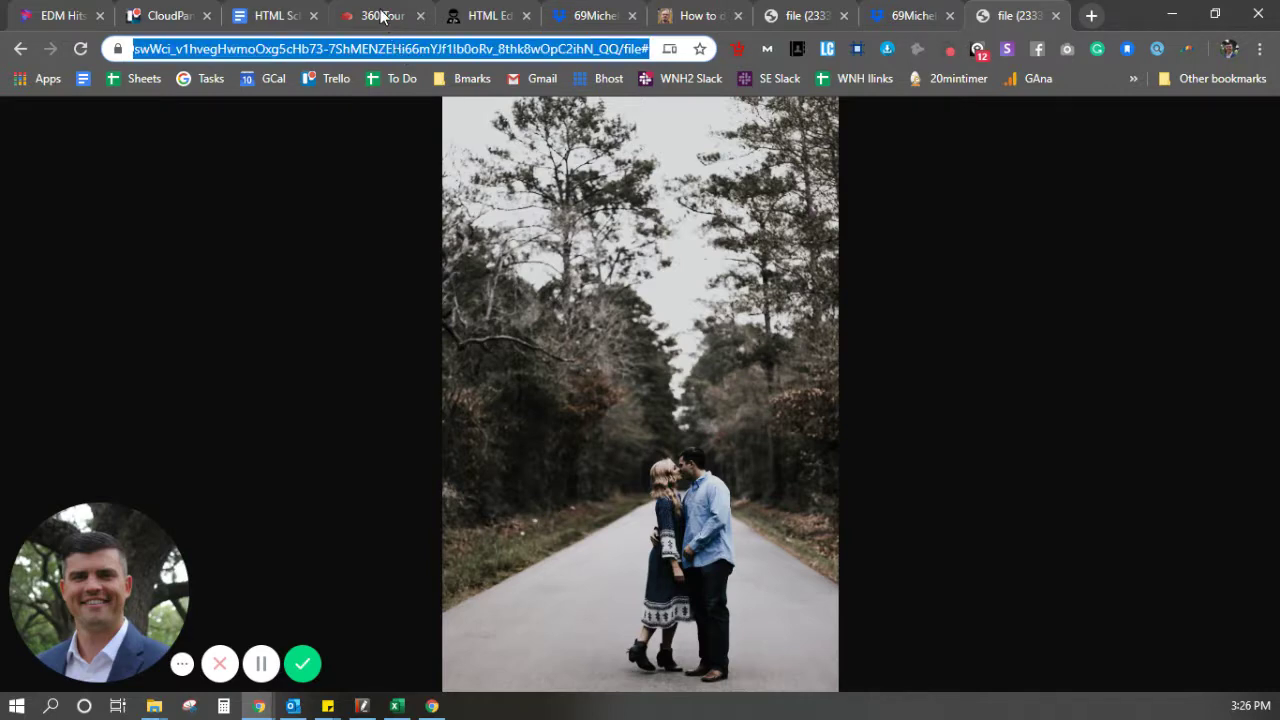
{"action": "left_click", "coordinate": [384, 16]}
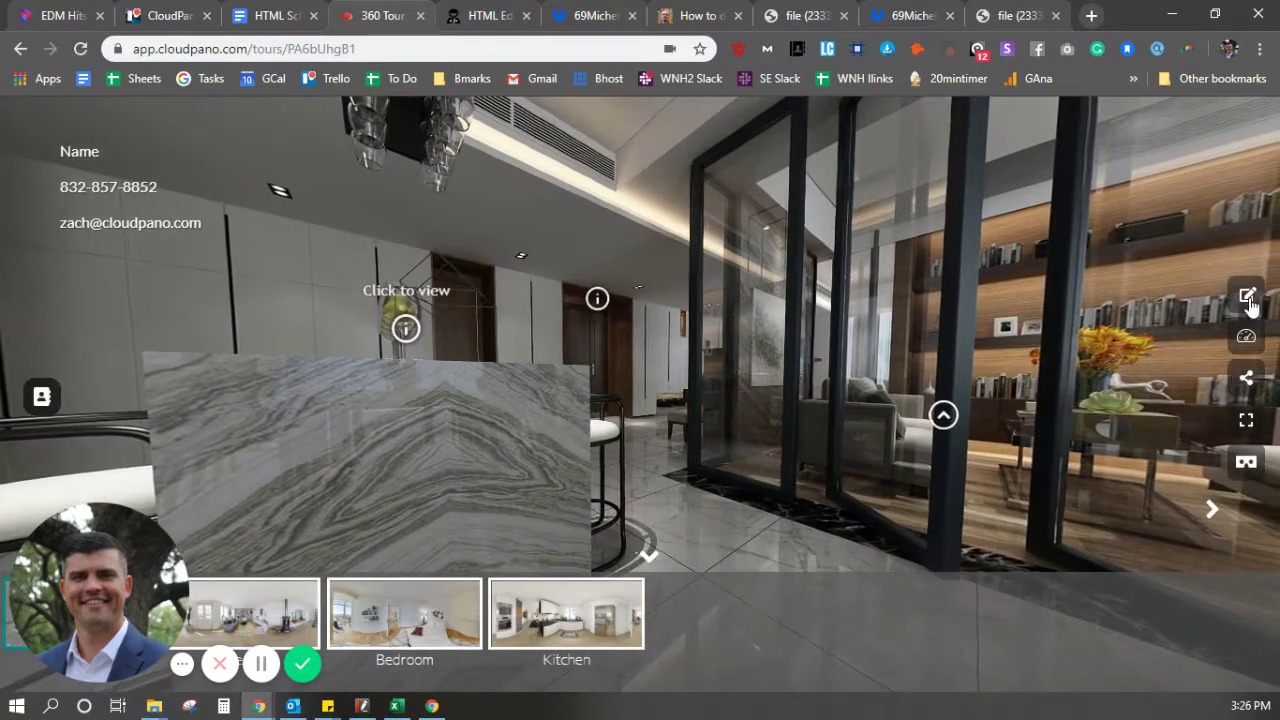
Delete the infospot's existing Raw HTML in Edit Tour and open the HTML5-Editor.Net help link
{"action": "left_click", "coordinate": [1252, 302]}
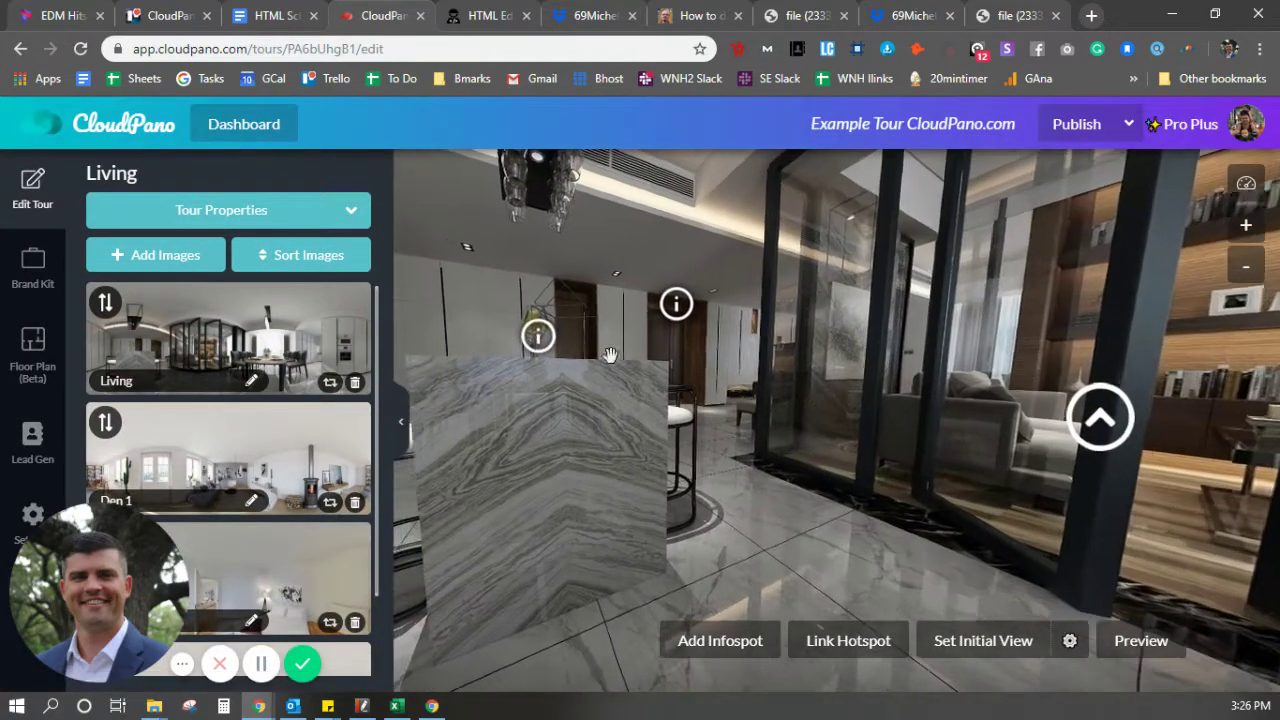
{"action": "left_click", "coordinate": [540, 340]}
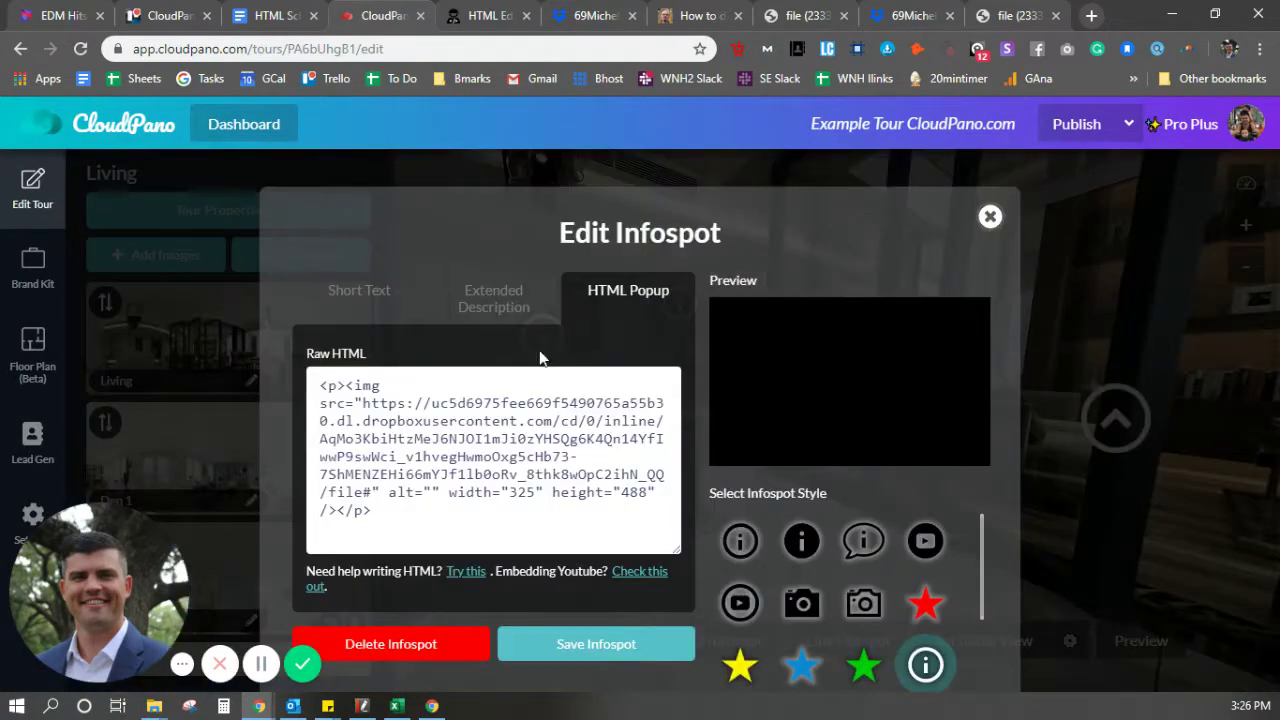
{"action": "triple_click", "coordinate": [468, 480]}
{"action": "key", "text": "BackSpace"}
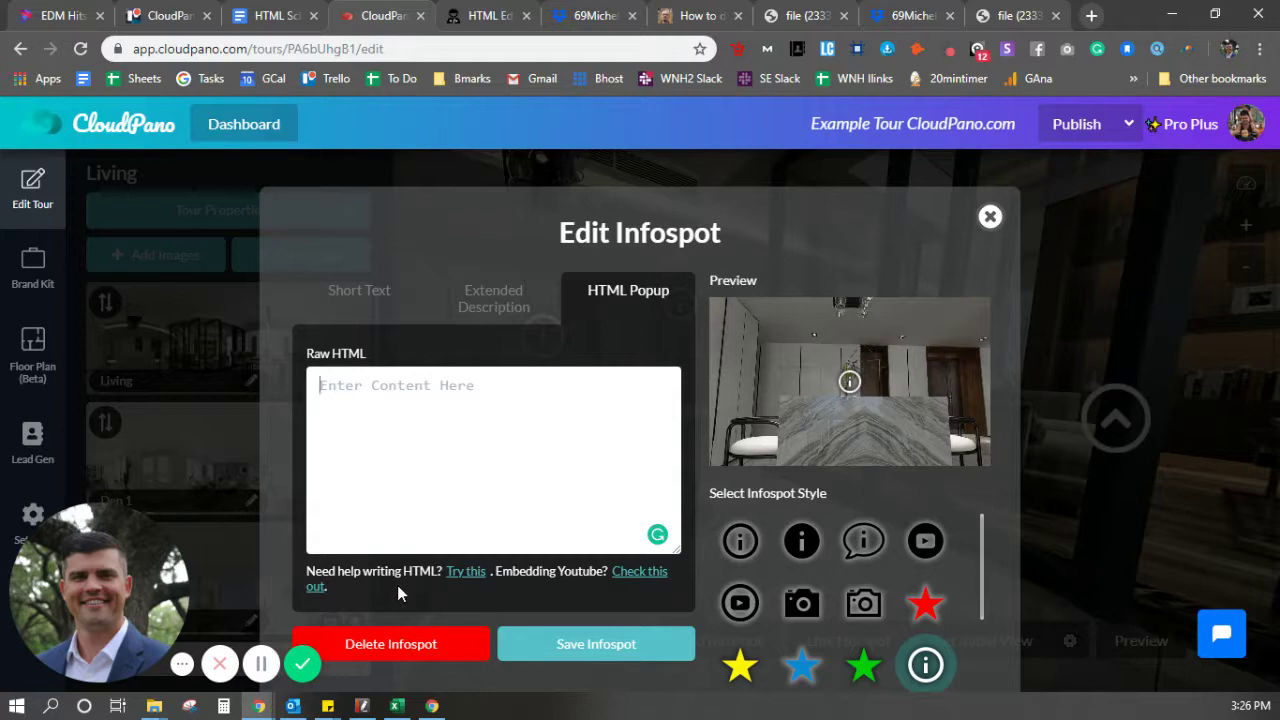
{"action": "left_click", "coordinate": [466, 571]}
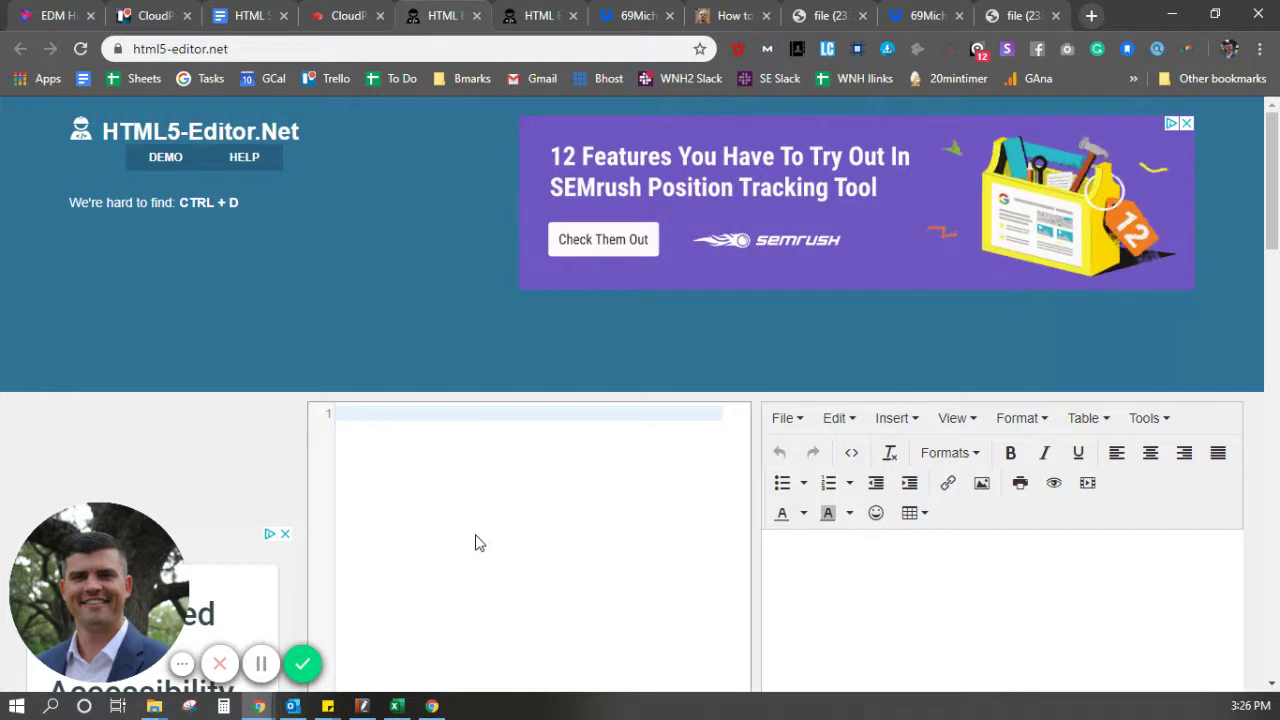
Insert an image using the copied Dropbox photo address as its source
{"action": "scroll", "coordinate": [588, 487], "scroll_direction": "down", "scroll_amount": 2}
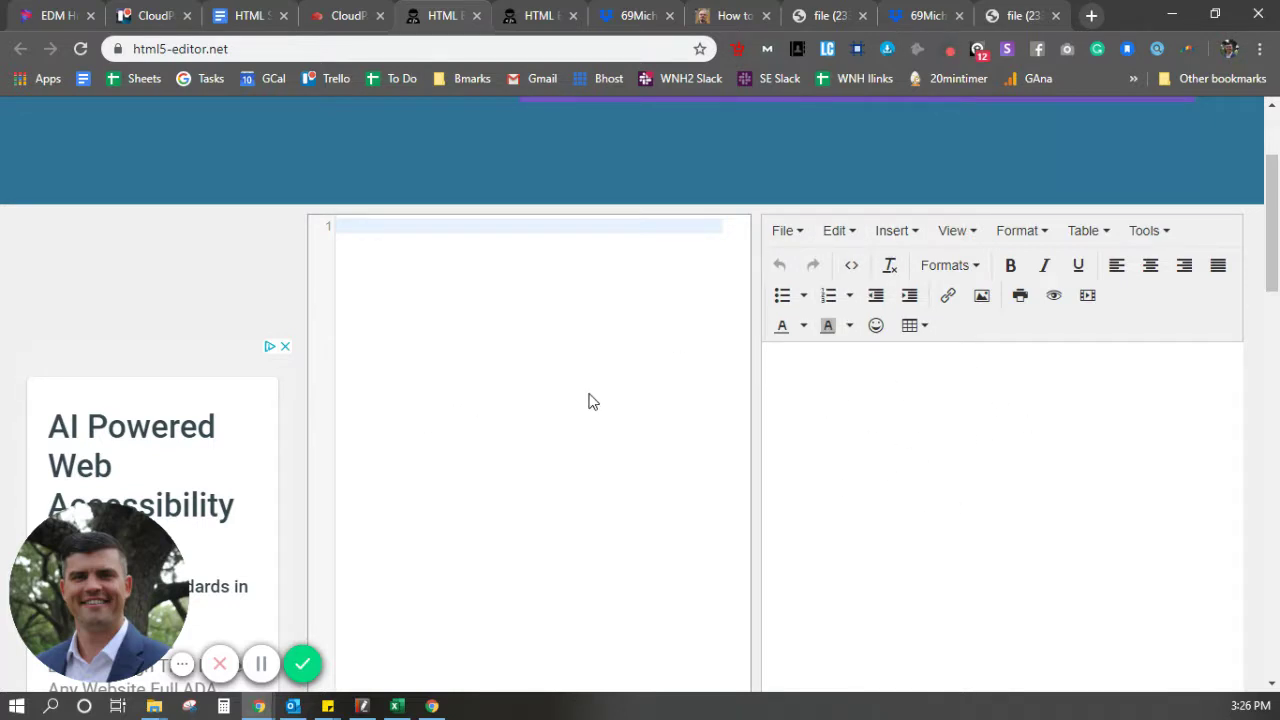
{"action": "left_click", "coordinate": [899, 234]}
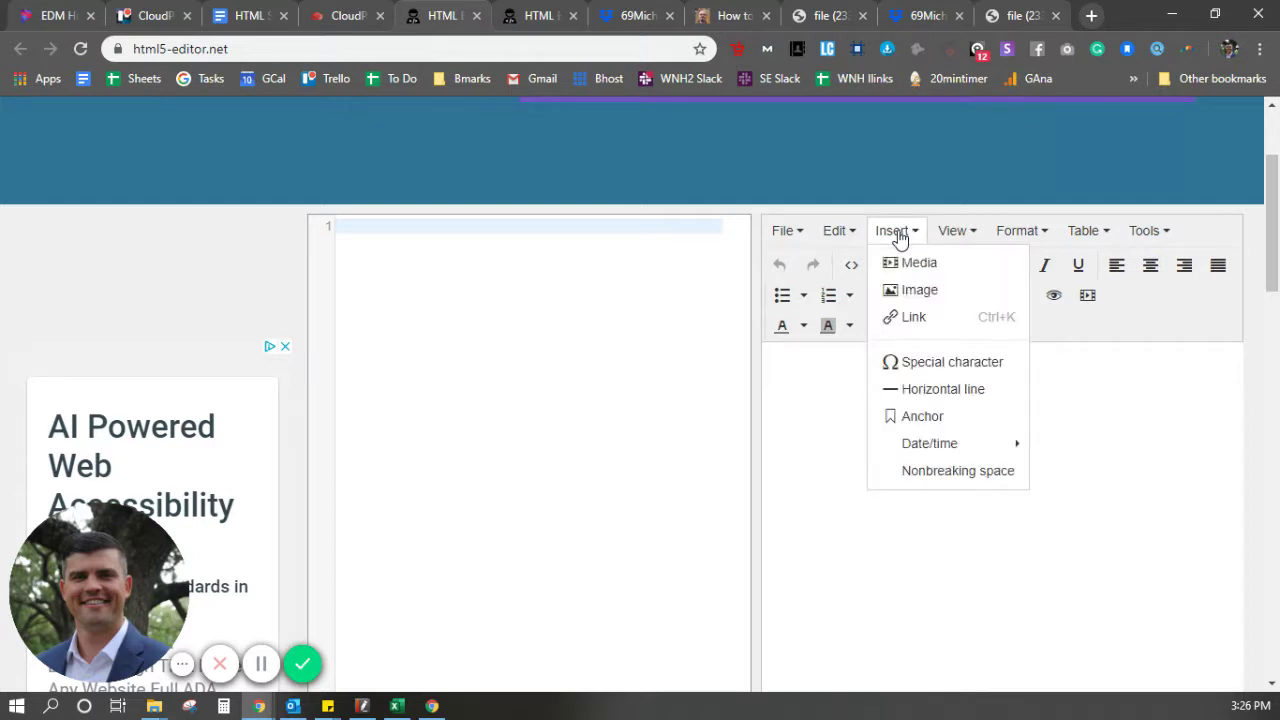
{"action": "left_click", "coordinate": [918, 292]}
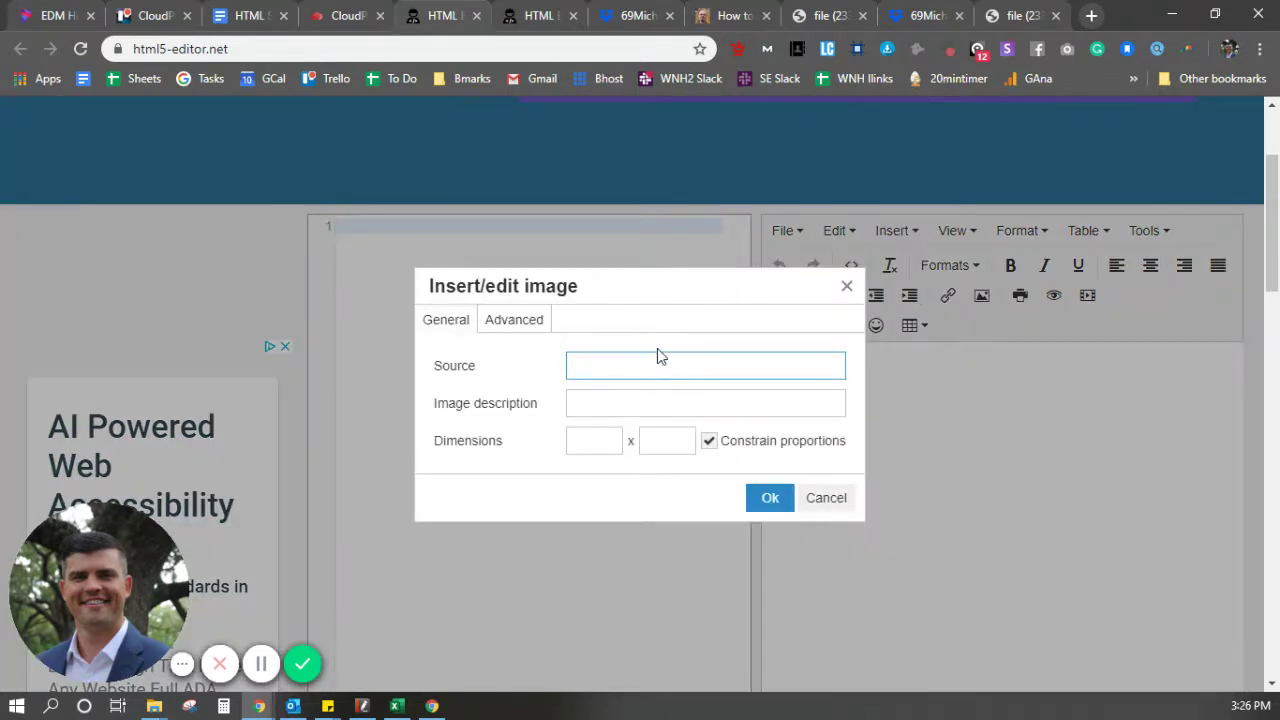
{"action": "key", "text": "ctrl+v"}
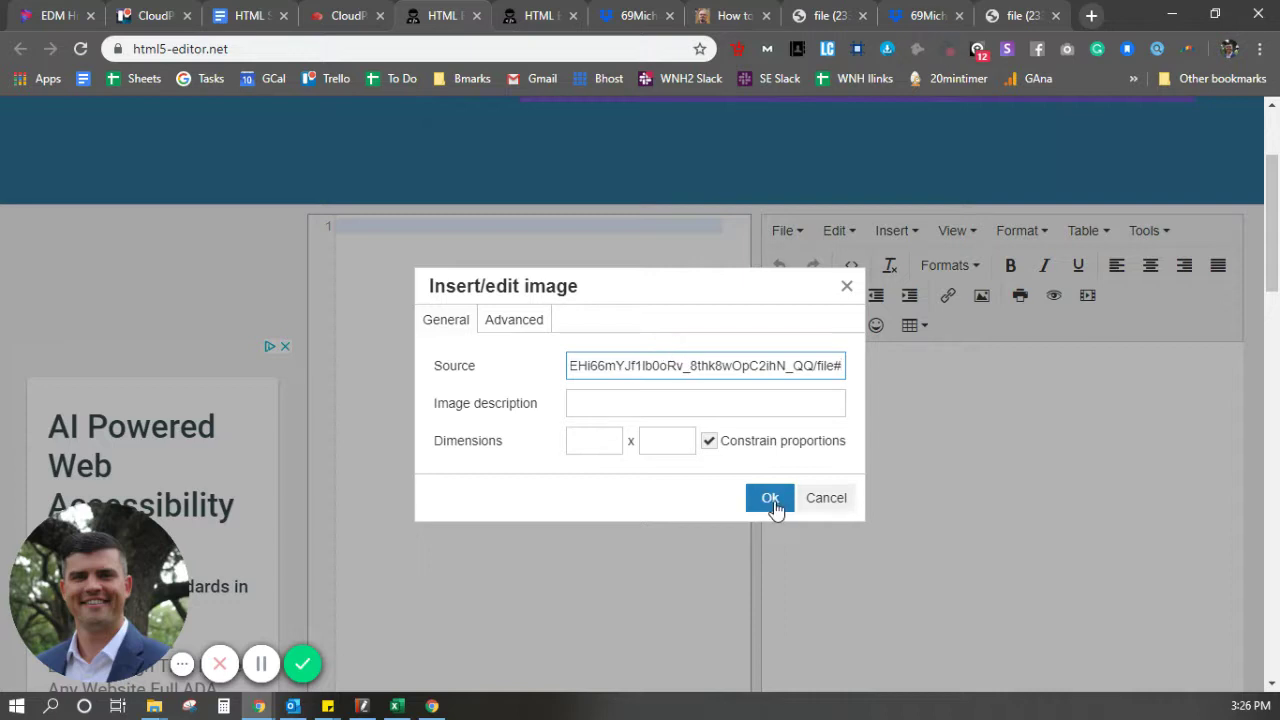
{"action": "left_click", "coordinate": [770, 500]}
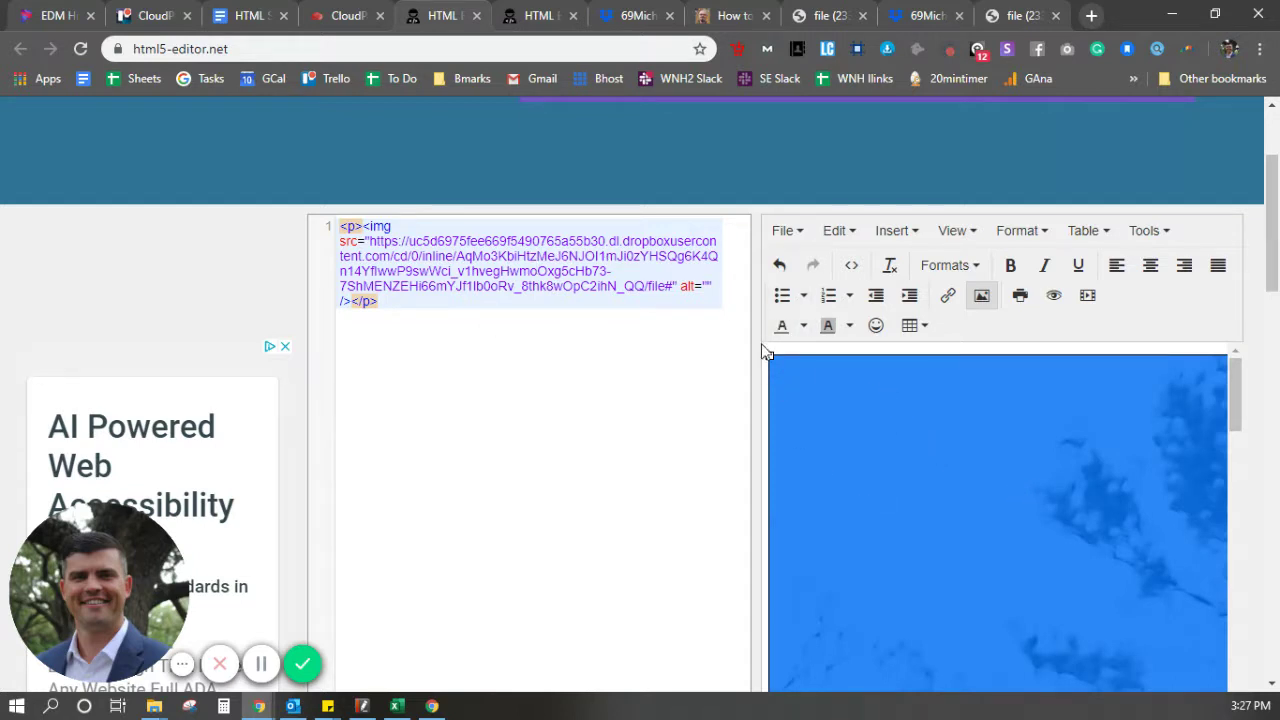
Resize the inserted photo down to 291 × 437 with its corner handle
{"action": "left_click_drag", "start_coordinate": [769, 356], "coordinate": [1276, 658]}
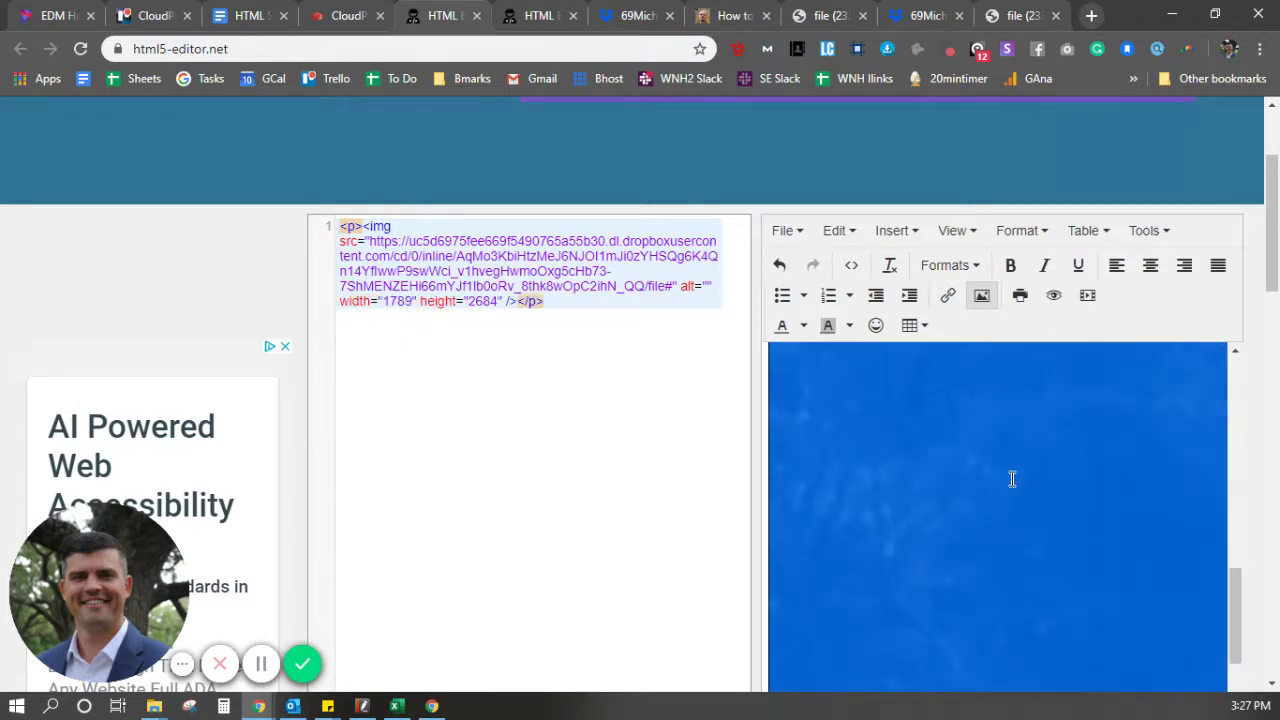
{"action": "left_click_drag", "start_coordinate": [768, 354], "coordinate": [1078, 594]}
{"action": "left_click_drag", "start_coordinate": [770, 354], "coordinate": [990, 520]}
{"action": "left_click_drag", "start_coordinate": [768, 358], "coordinate": [981, 561]}
{"action": "left_click_drag", "start_coordinate": [770, 354], "coordinate": [977, 523]}
{"action": "scroll", "coordinate": [1134, 491], "scroll_direction": "down", "scroll_amount": 2}
{"action": "left_click", "coordinate": [1096, 486]}
{"action": "scroll", "coordinate": [1096, 486], "scroll_direction": "up", "scroll_amount": 2}
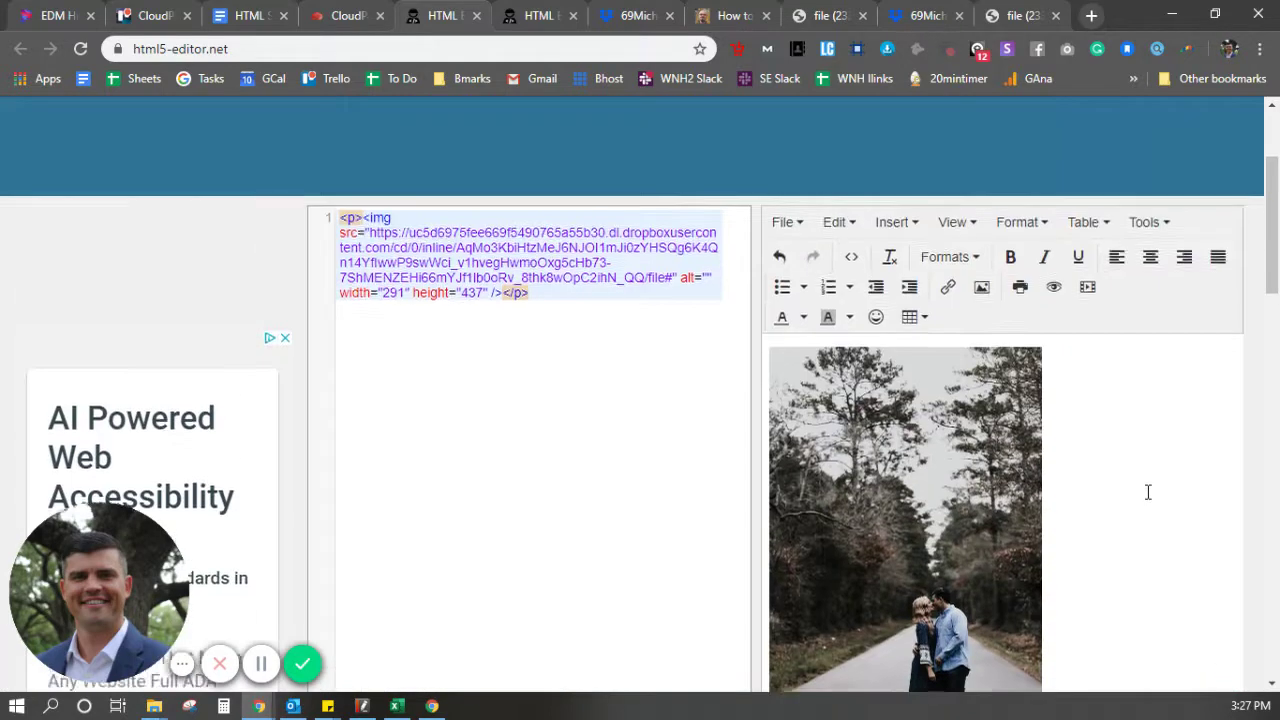
Select and copy the generated img code and return to CloudPano
{"action": "left_click", "coordinate": [579, 303]}
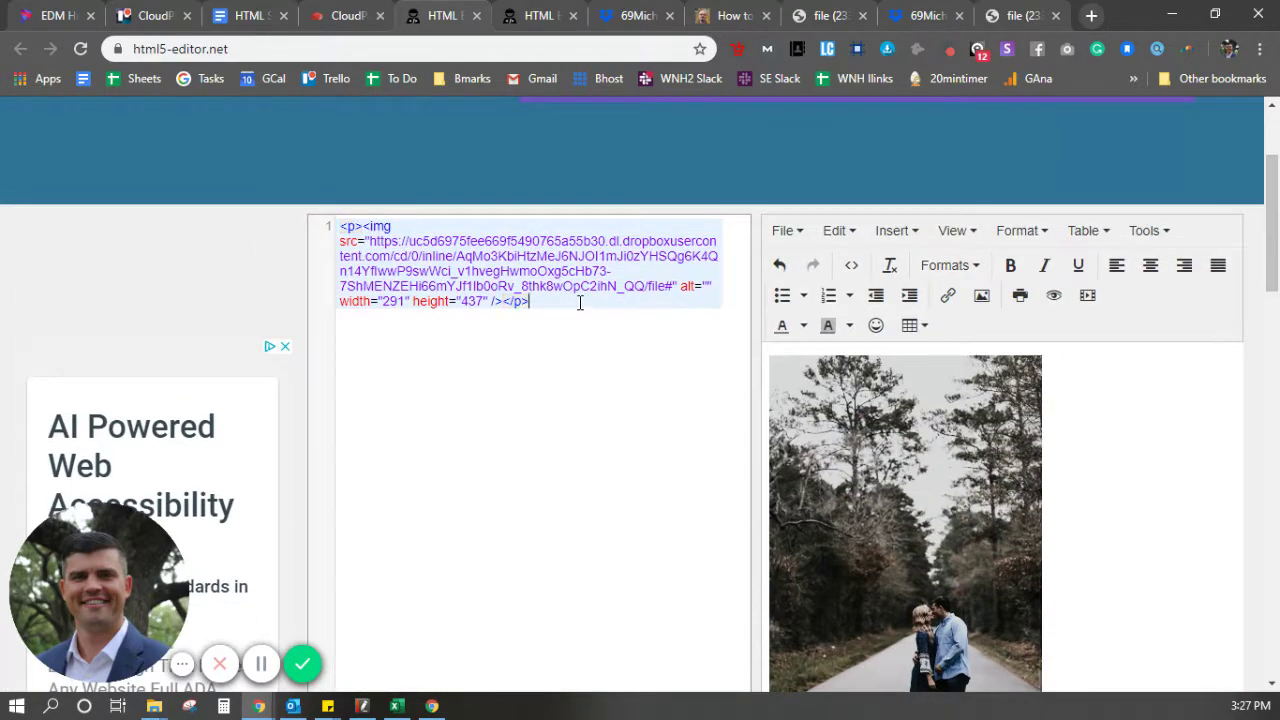
{"action": "left_click_drag", "start_coordinate": [548, 305], "coordinate": [317, 232]}
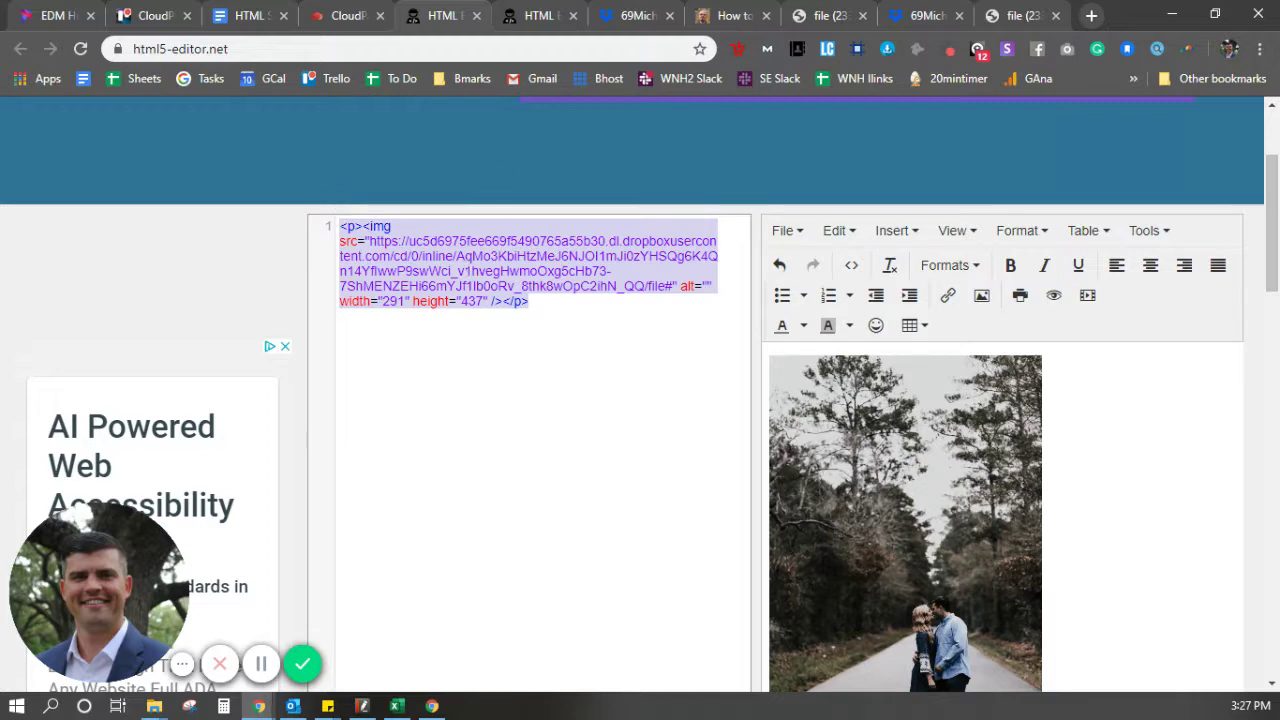
{"action": "left_click", "coordinate": [348, 15]}
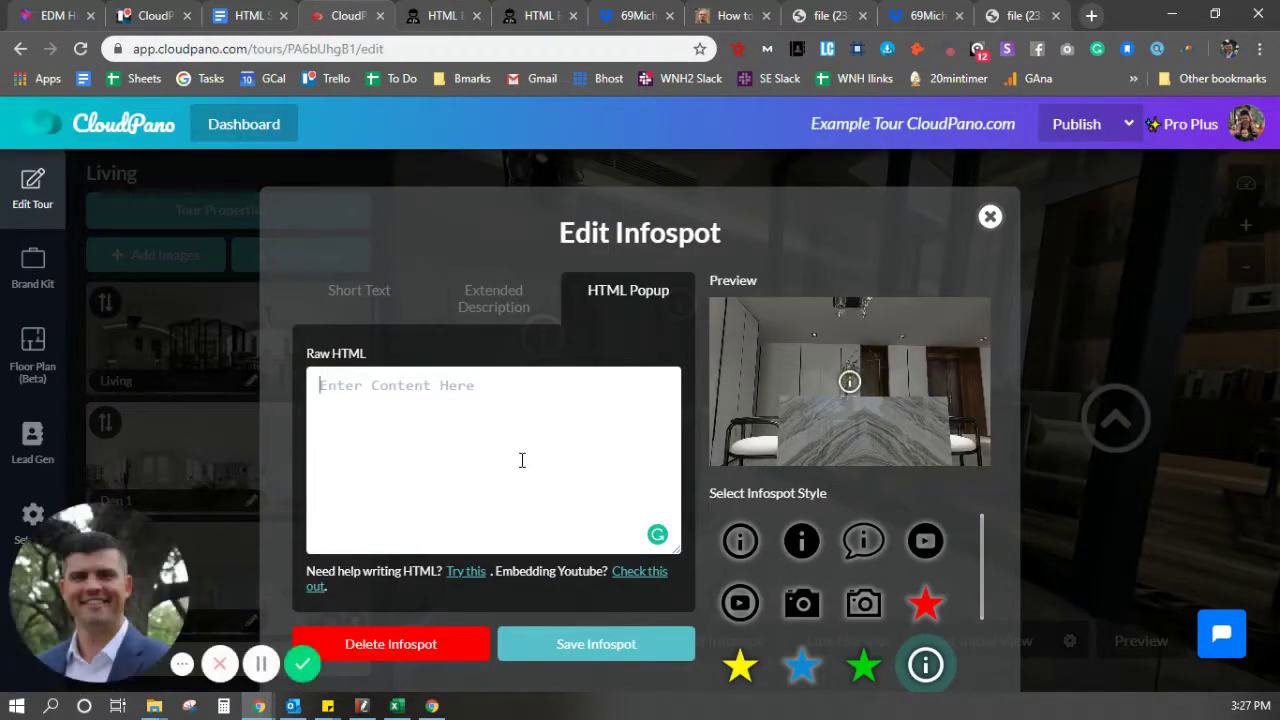
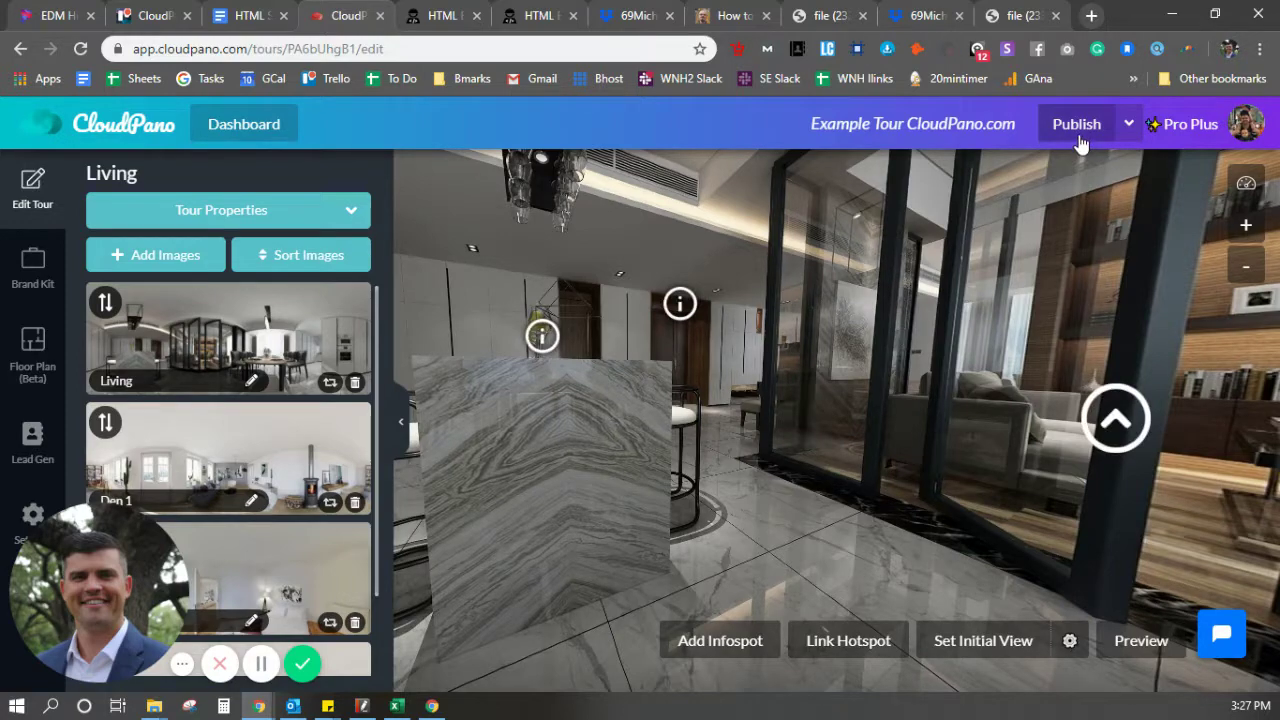
Paste the img code into Raw HTML, publish, and check that the popup shows the couple photo
{"action": "left_click", "coordinate": [1079, 140]}
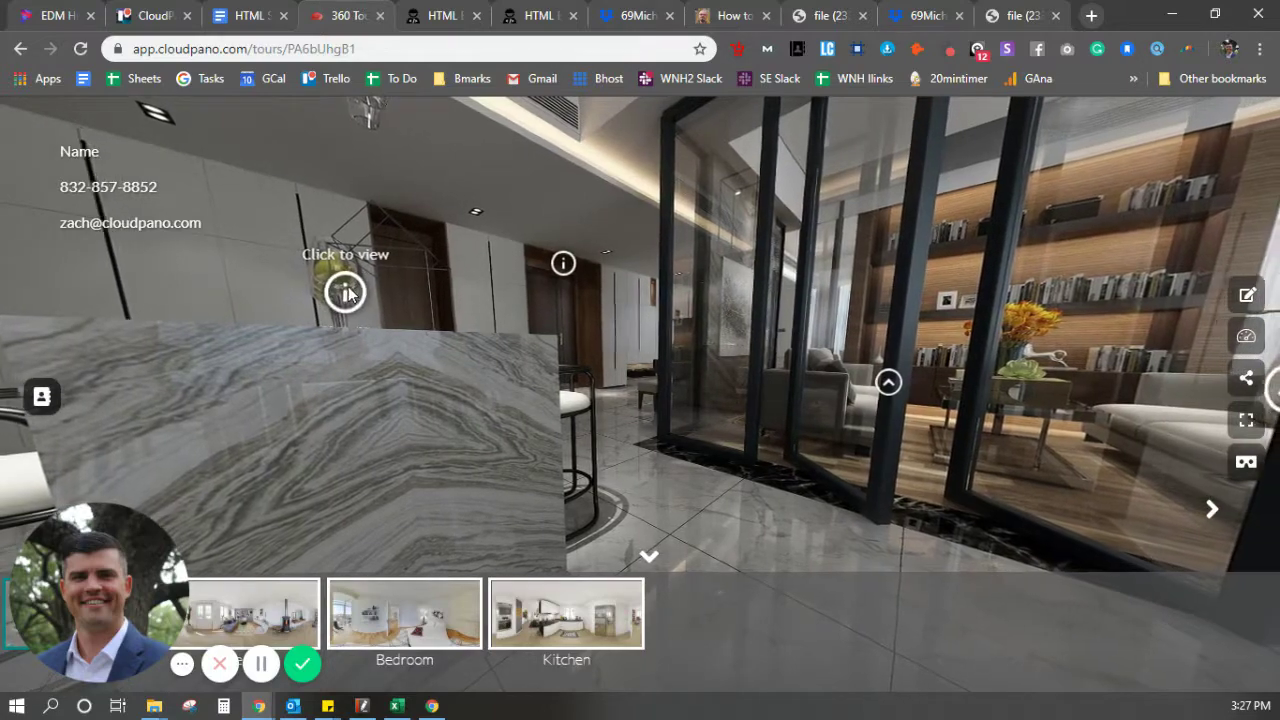
{"action": "left_click", "coordinate": [341, 292]}
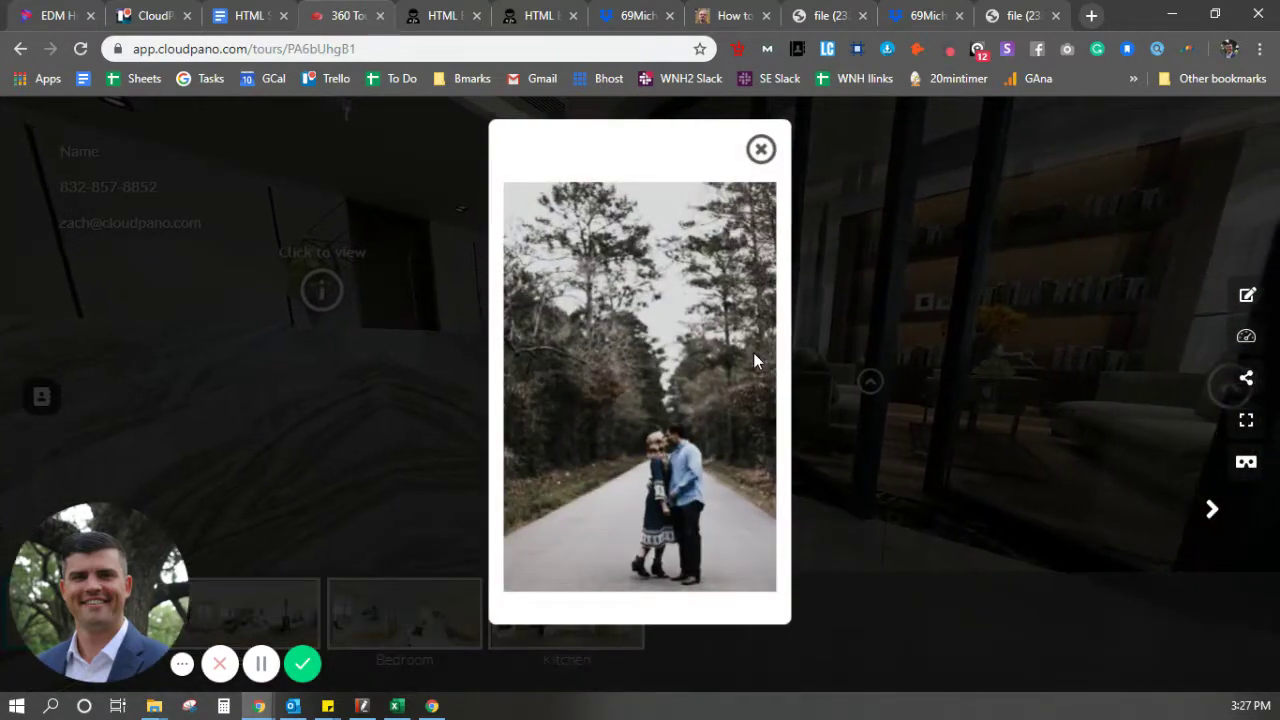
{"action": "left_click", "coordinate": [440, 15]}
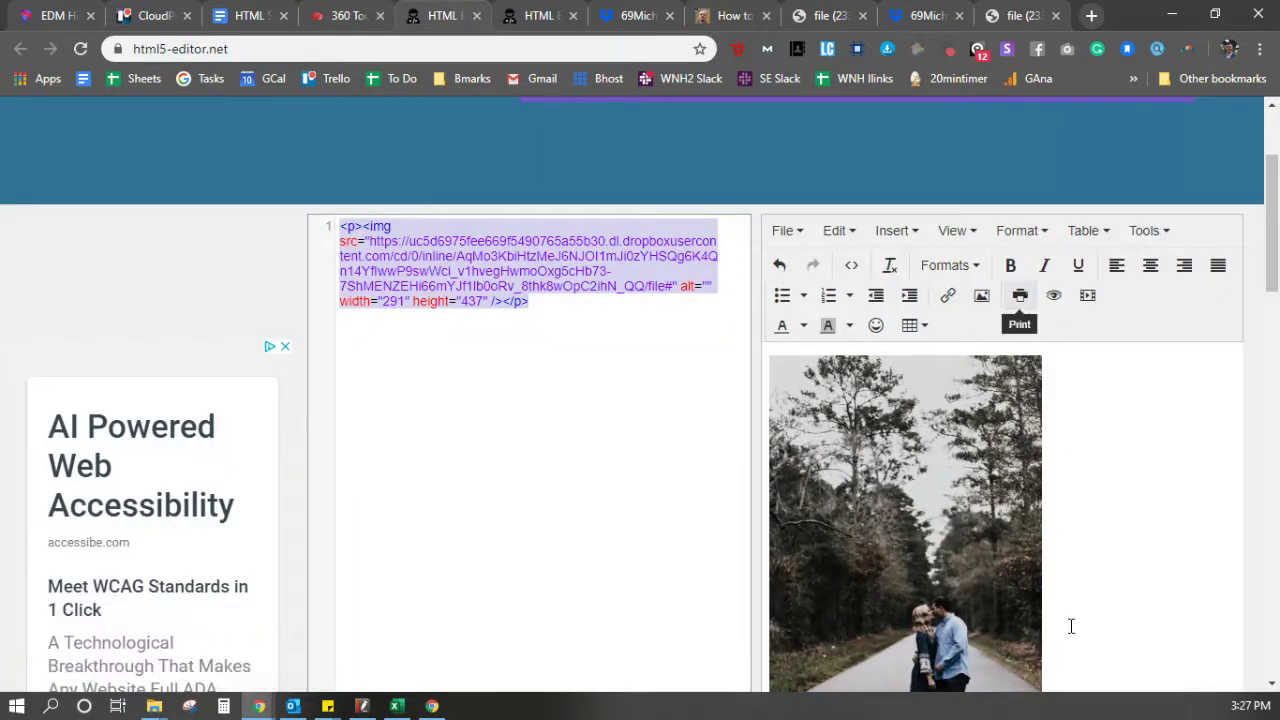
{"action": "left_click", "coordinate": [340, 16]}
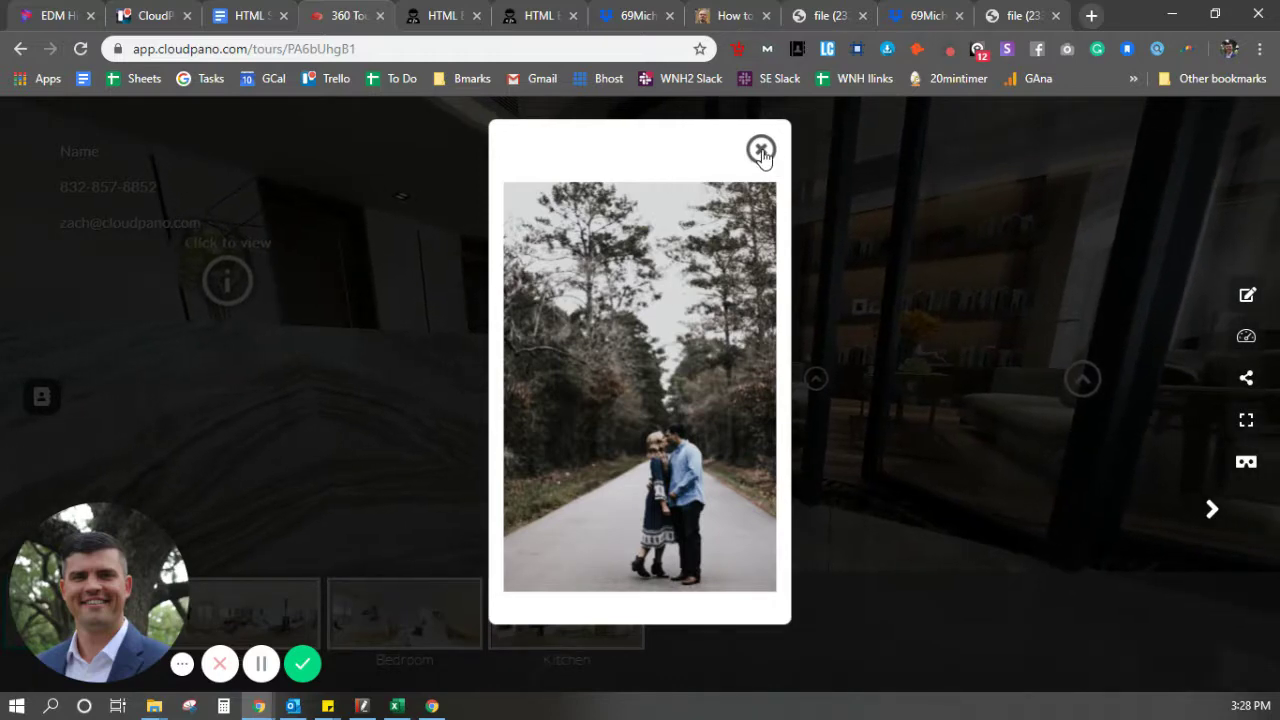
{"action": "left_click", "coordinate": [761, 150]}
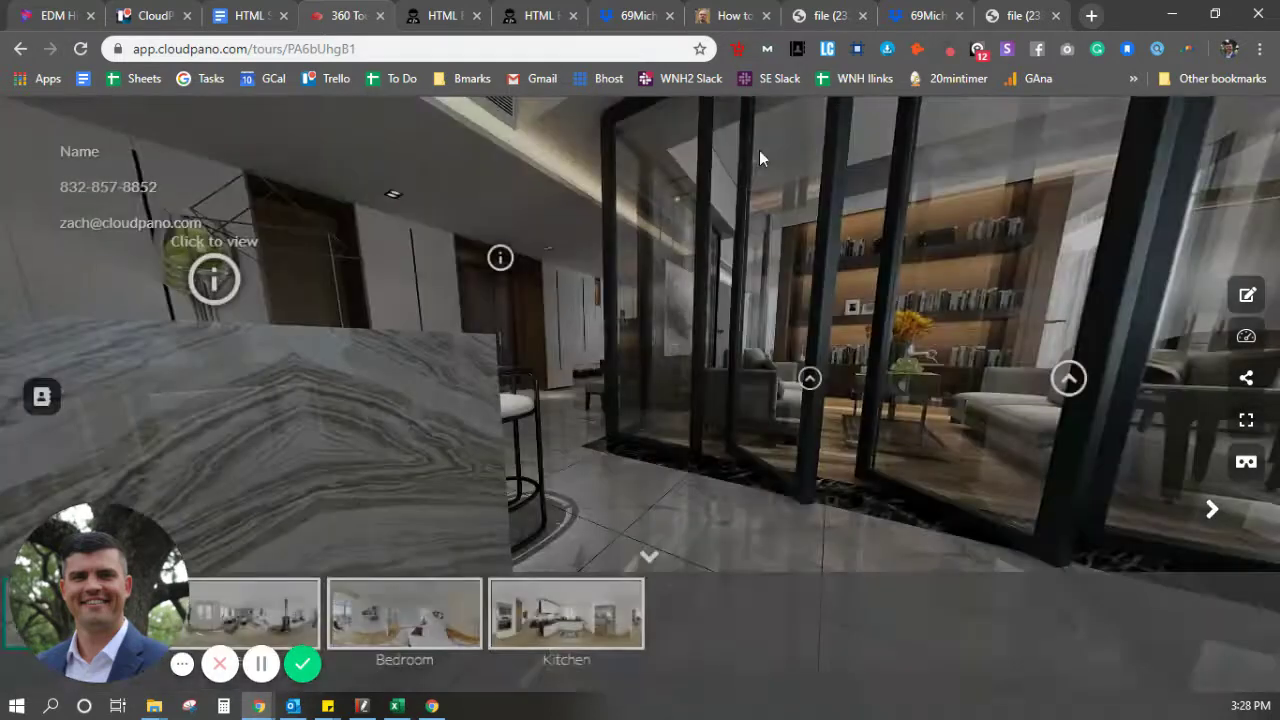
{"action": "left_click_drag", "start_coordinate": [577, 263], "coordinate": [700, 466]}
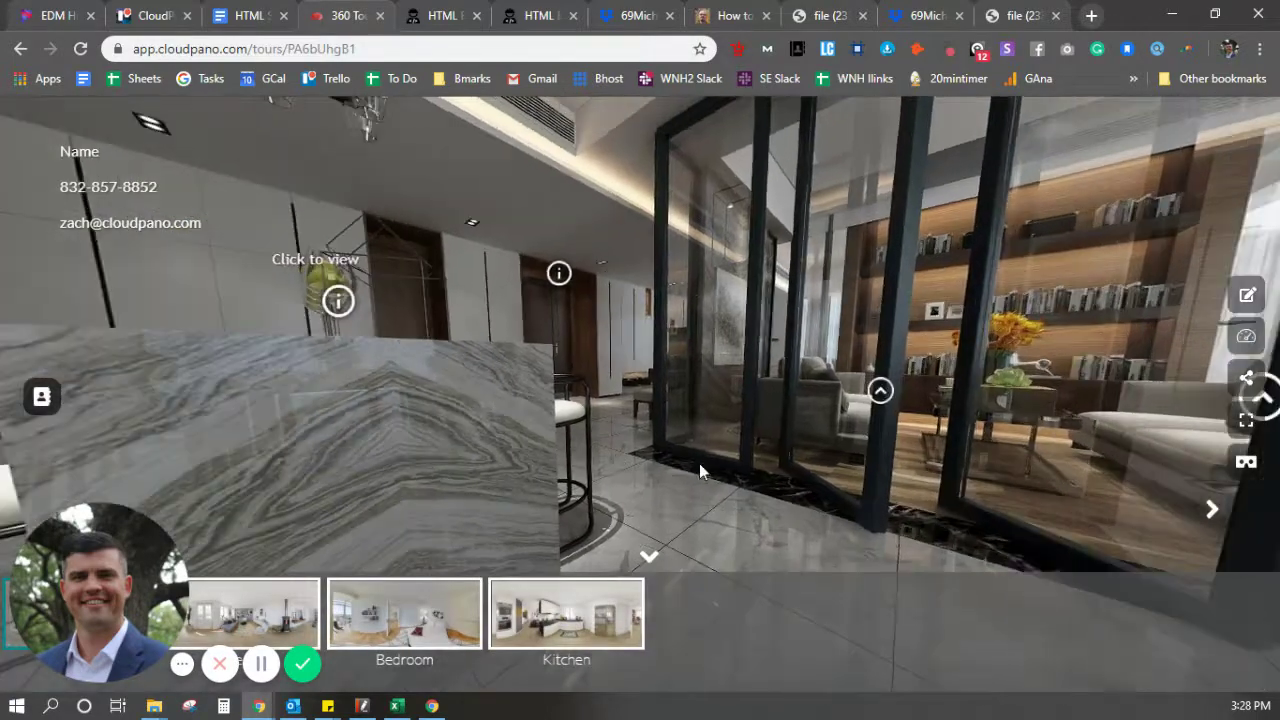